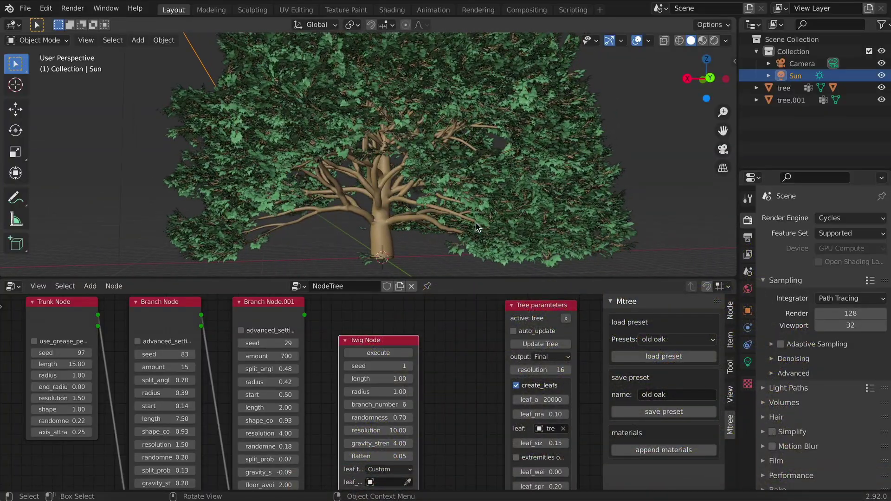
Set the Trunk Node's length to 20 and update the tree
{"action": "scroll", "coordinate": [478, 227], "scroll_direction": "down", "scroll_amount": 2}
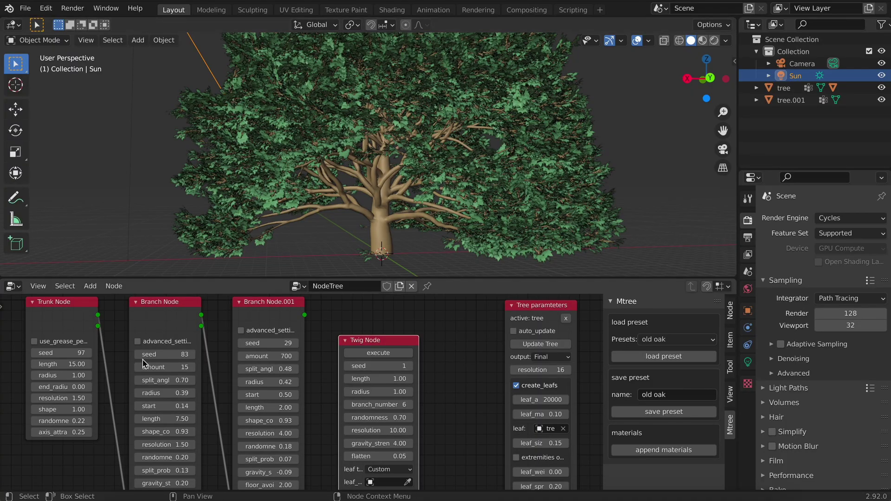
{"action": "left_click", "coordinate": [69, 363]}
{"action": "type", "text": "20"}
{"action": "key", "text": "Return"}
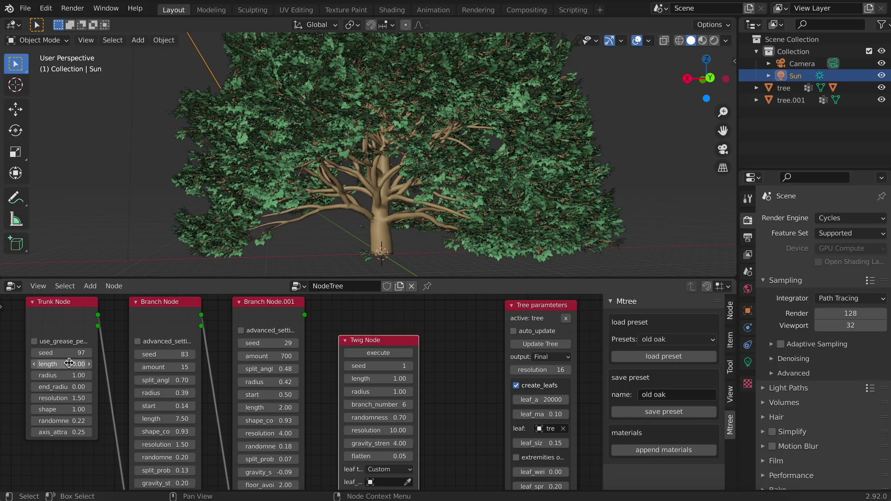
{"action": "left_click", "coordinate": [545, 343]}
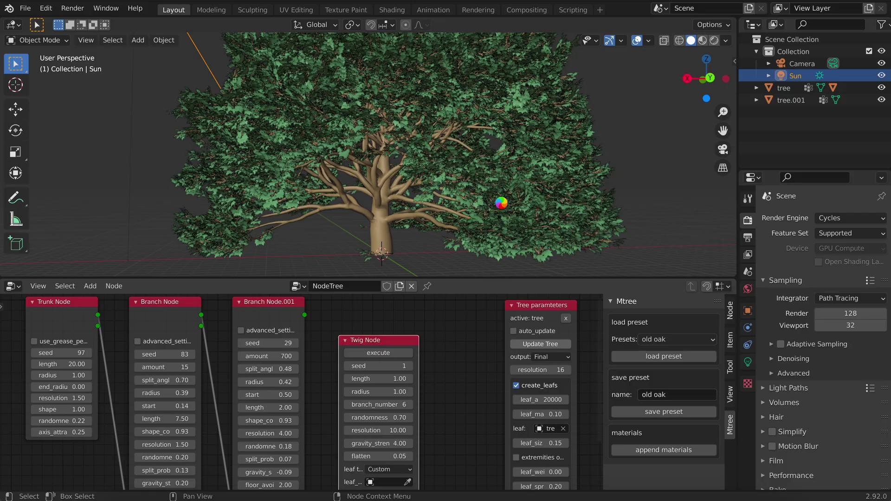
{"action": "middle_click_drag", "start_coordinate": [504, 206], "coordinate": [478, 200]}
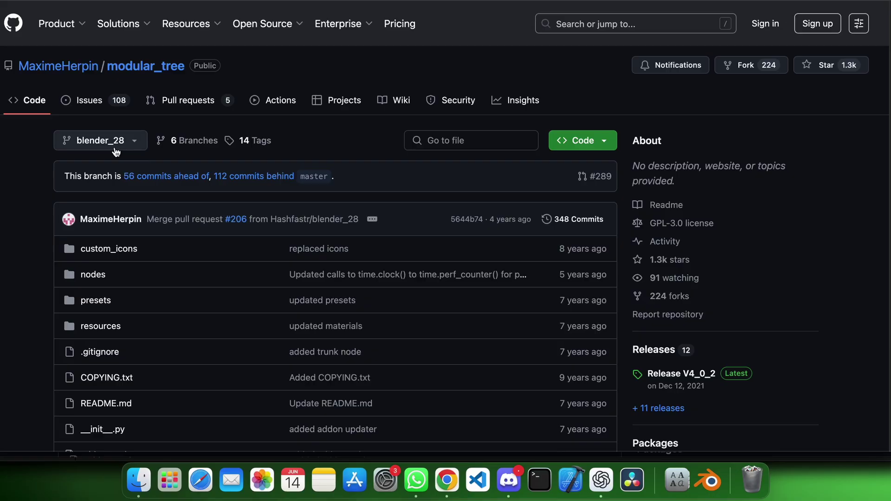
Download the blender_28 branch of the modular_tree repository as a ZIP and save it to the Desktop as modular_tree-blender_28
{"action": "left_click", "coordinate": [570, 141]}
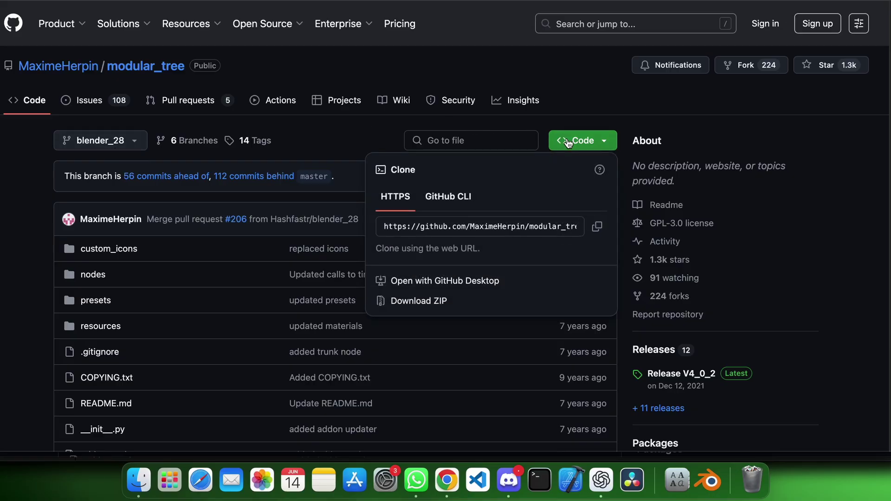
{"action": "left_click", "coordinate": [497, 301]}
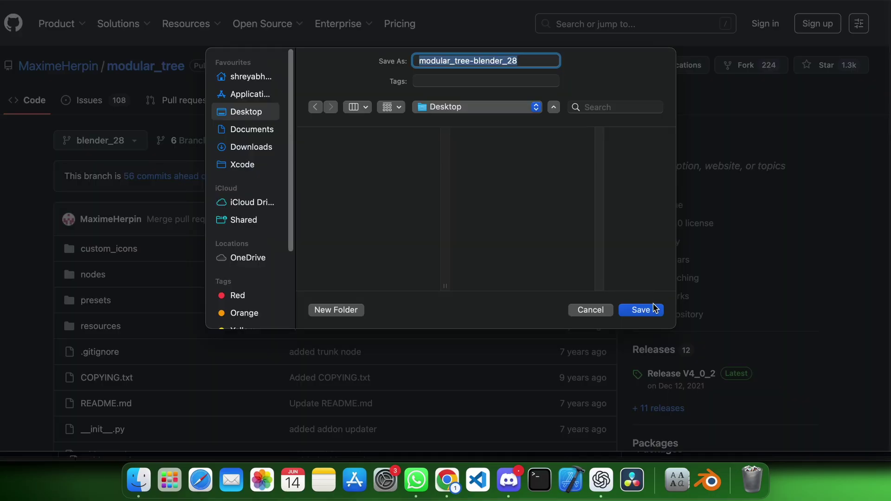
{"action": "left_click", "coordinate": [641, 310]}
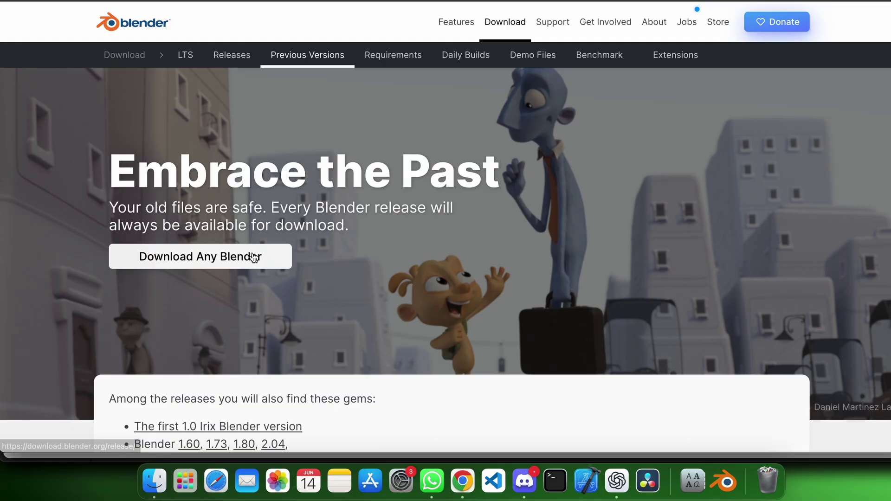
Download blender-2.92.0-macOS.dmg from the Blender2.92 folder of Blender's previous-releases archive
{"action": "left_click", "coordinate": [255, 257]}
{"action": "scroll", "coordinate": [254, 256], "scroll_direction": "down", "scroll_amount": 2}
{"action": "scroll", "coordinate": [253, 256], "scroll_direction": "down", "scroll_amount": 10}
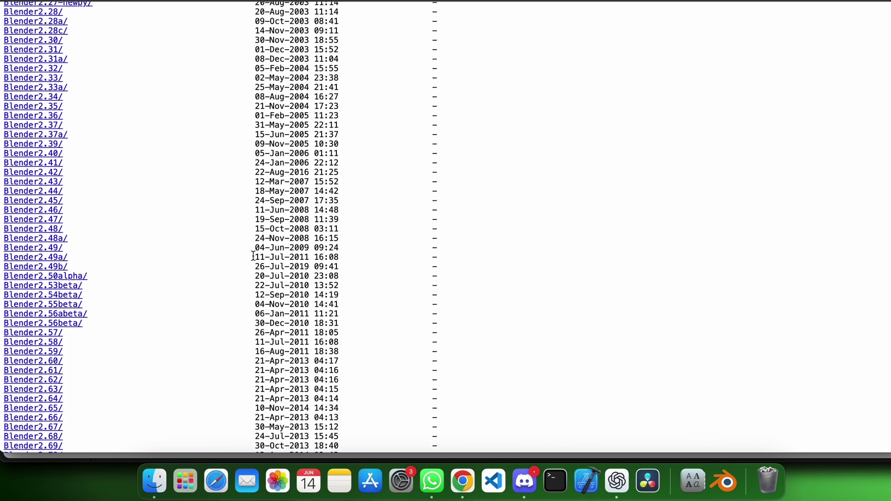
{"action": "scroll", "coordinate": [254, 251], "scroll_direction": "down", "scroll_amount": 2}
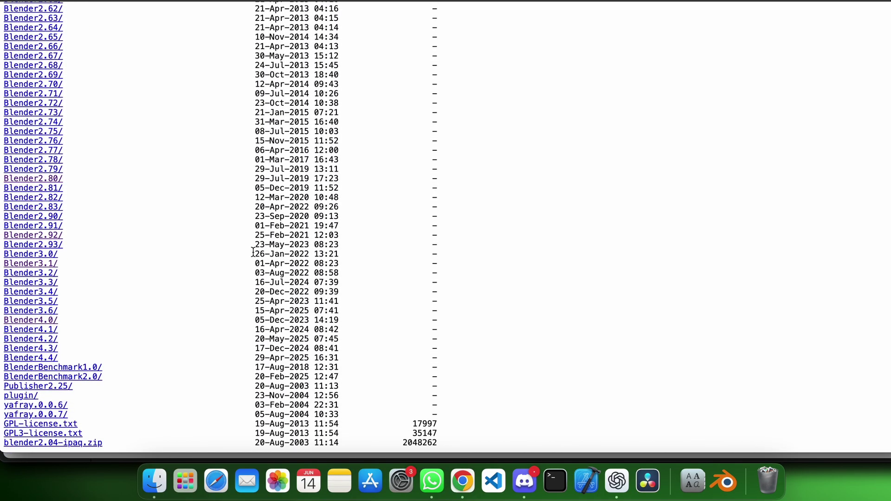
{"action": "left_click", "coordinate": [51, 234]}
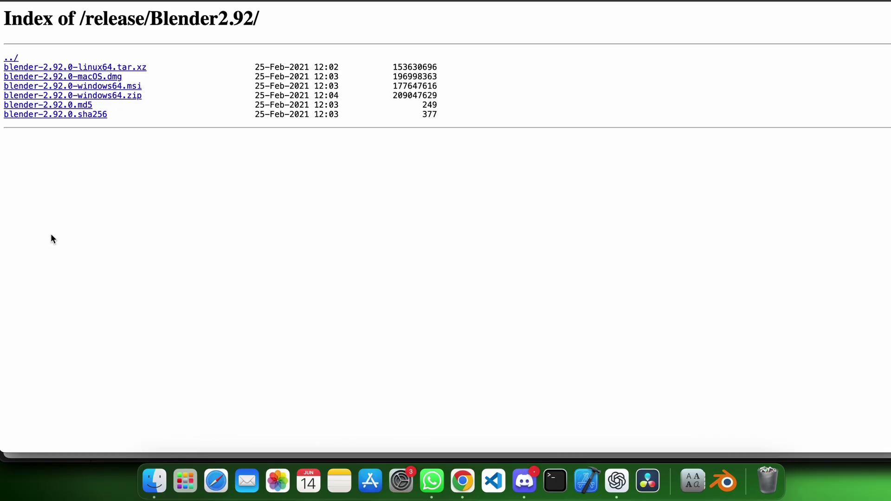
{"action": "left_click", "coordinate": [116, 79]}
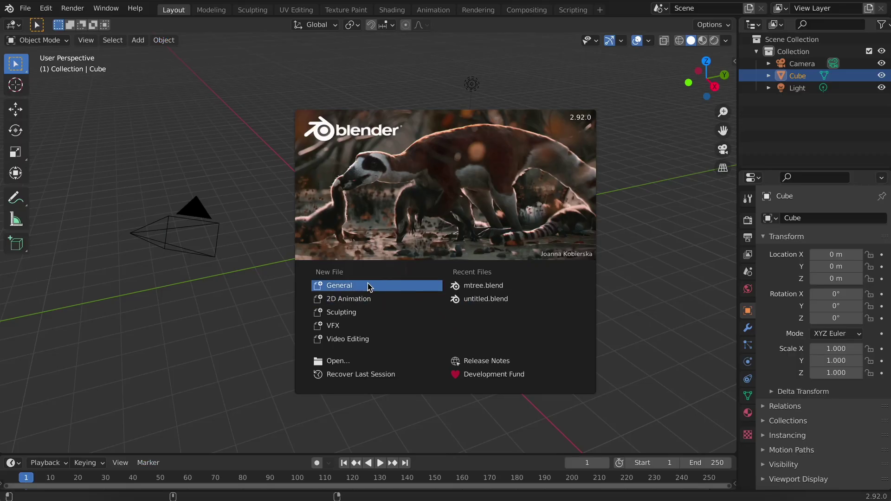
Switch to Blender 2.92, start a new General file and delete the default cube
{"action": "left_click", "coordinate": [368, 286]}
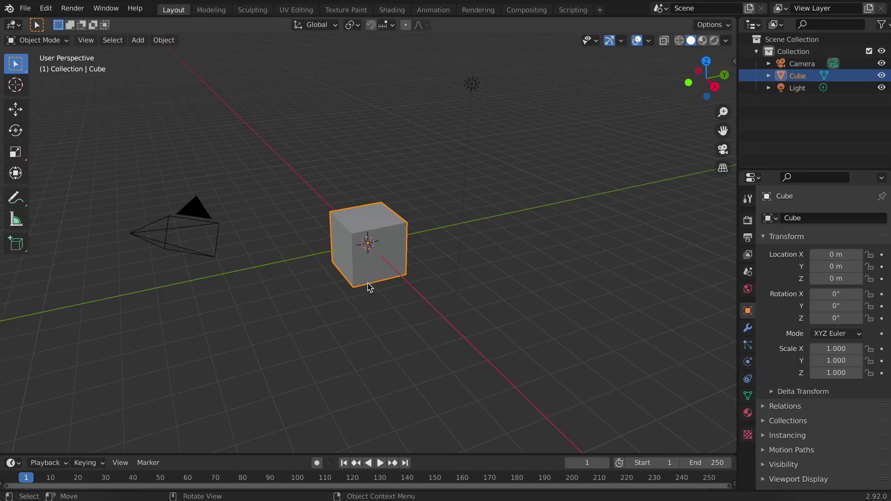
{"action": "key", "text": "x"}
{"action": "left_click", "coordinate": [368, 284]}
Install the add-on from modular_tree-blender_28.zip on the Desktop through the preferences, then close the preferences
{"action": "left_click", "coordinate": [45, 10]}
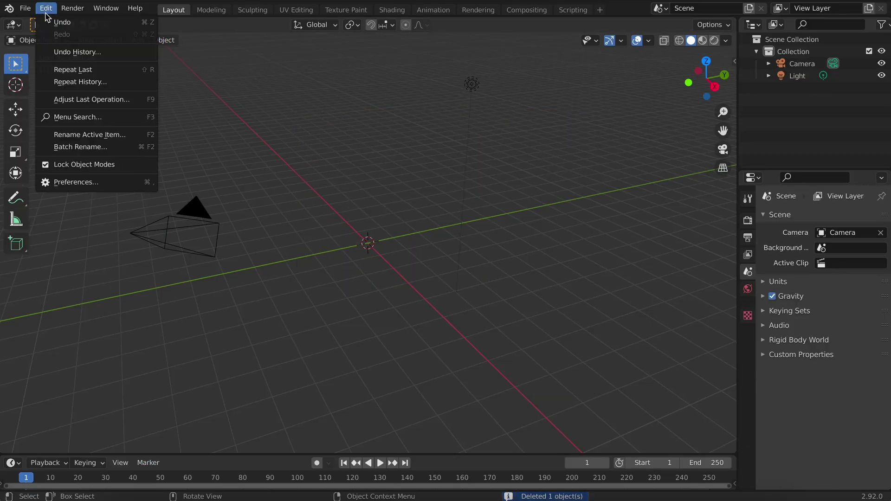
{"action": "left_click", "coordinate": [84, 182]}
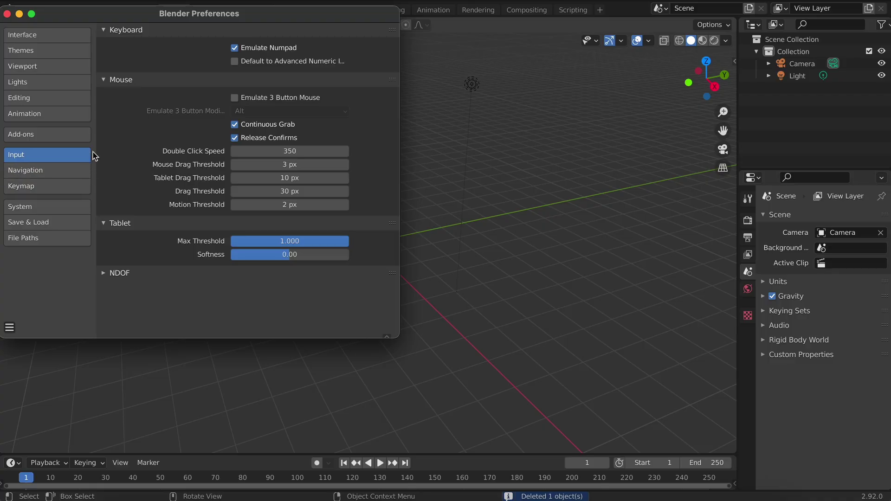
{"action": "left_click", "coordinate": [70, 137]}
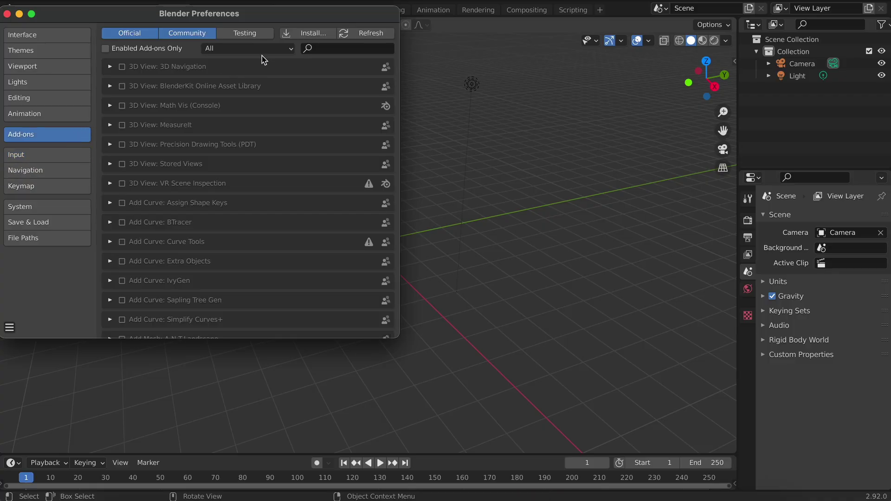
{"action": "left_click", "coordinate": [308, 33]}
{"action": "left_click", "coordinate": [266, 52]}
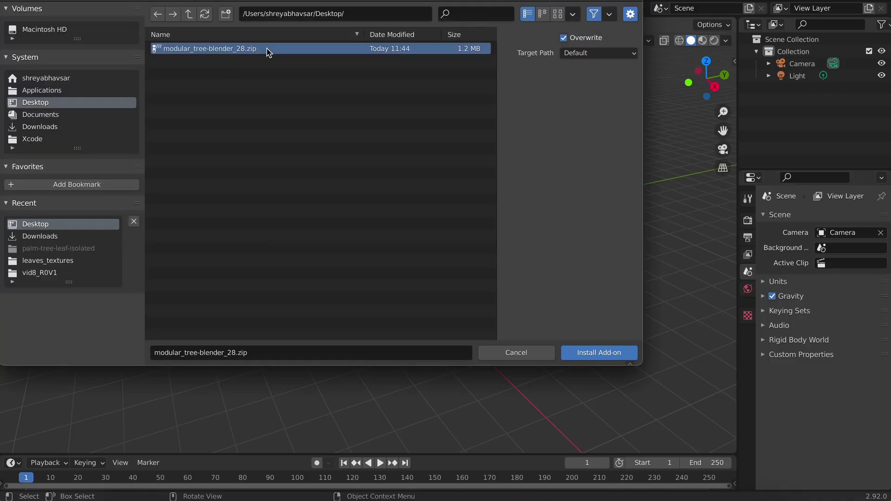
{"action": "left_click", "coordinate": [594, 354]}
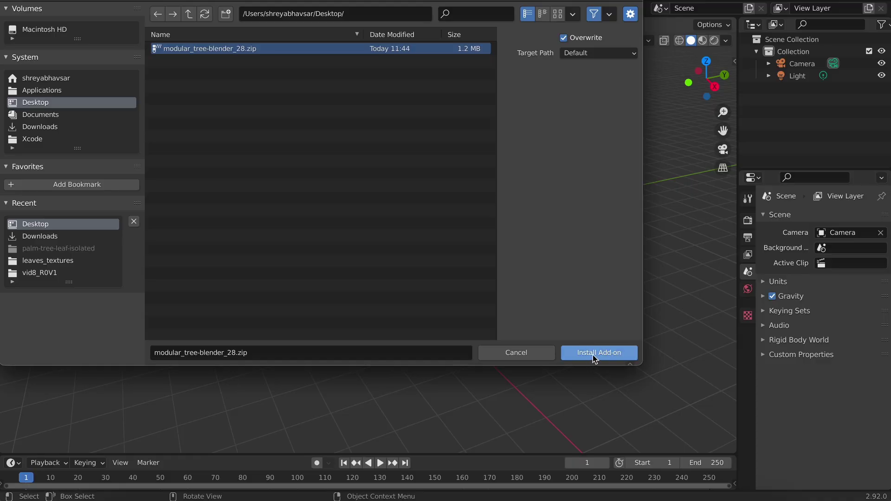
{"action": "key", "text": "Return"}
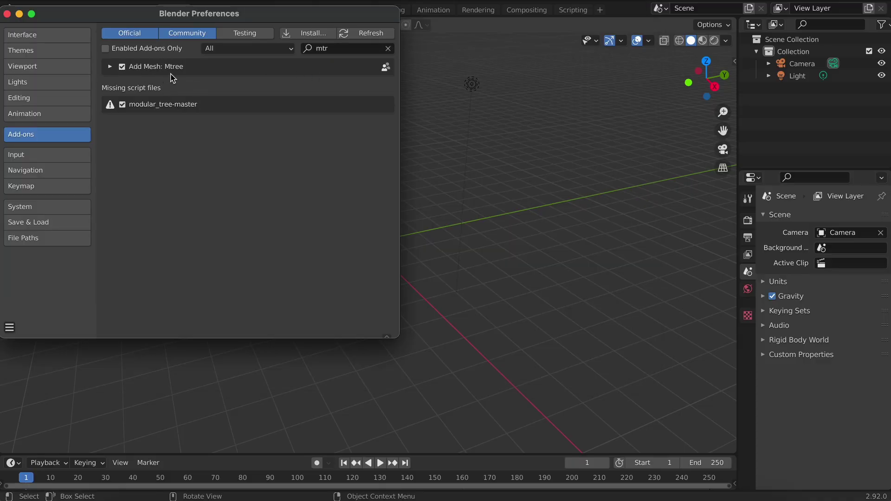
{"action": "key", "text": "super+w"}
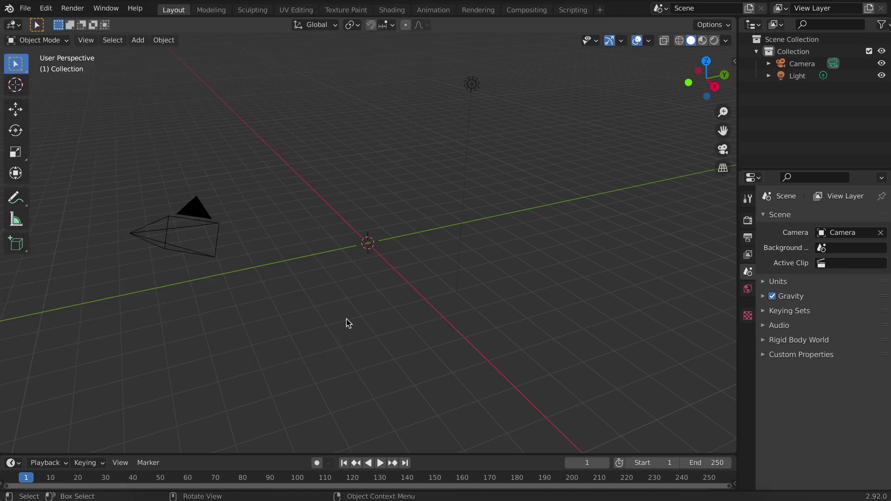
Enlarge the timeline area, change it to the Mtree Node Tree editor and create a new node tree
{"action": "left_click_drag", "start_coordinate": [288, 453], "coordinate": [293, 268]}
{"action": "left_click", "coordinate": [12, 277]}
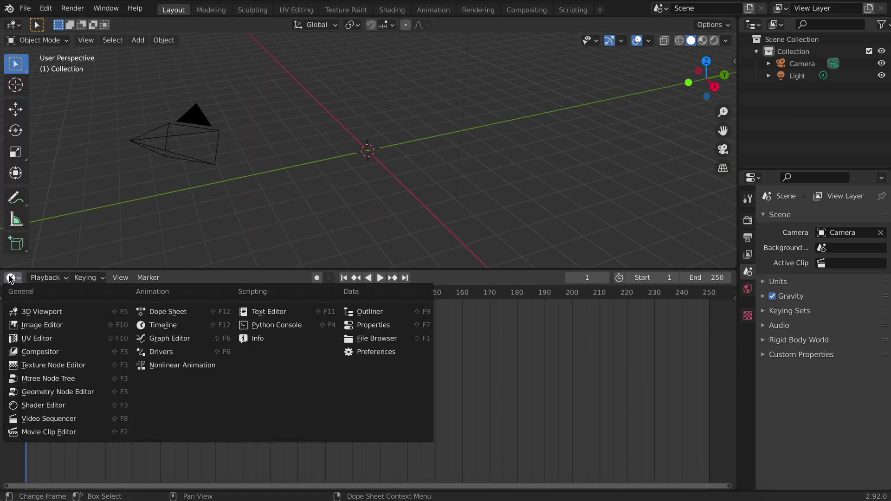
{"action": "left_click", "coordinate": [88, 382]}
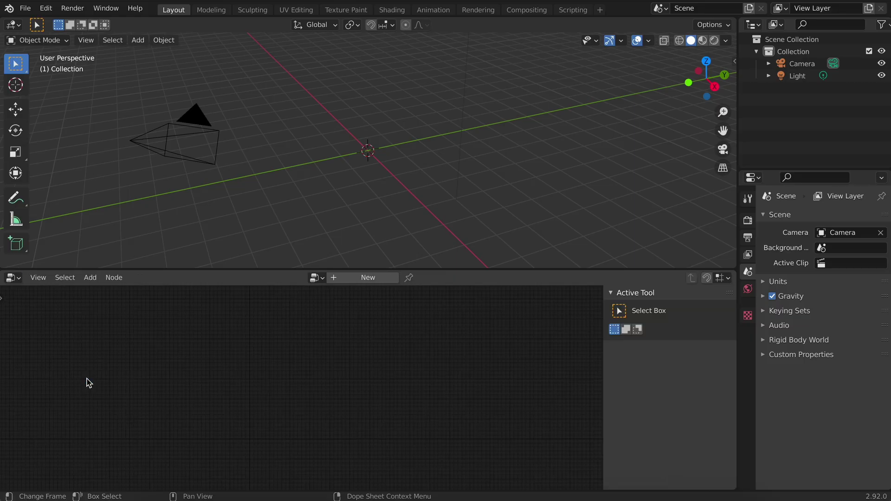
{"action": "left_click", "coordinate": [342, 278]}
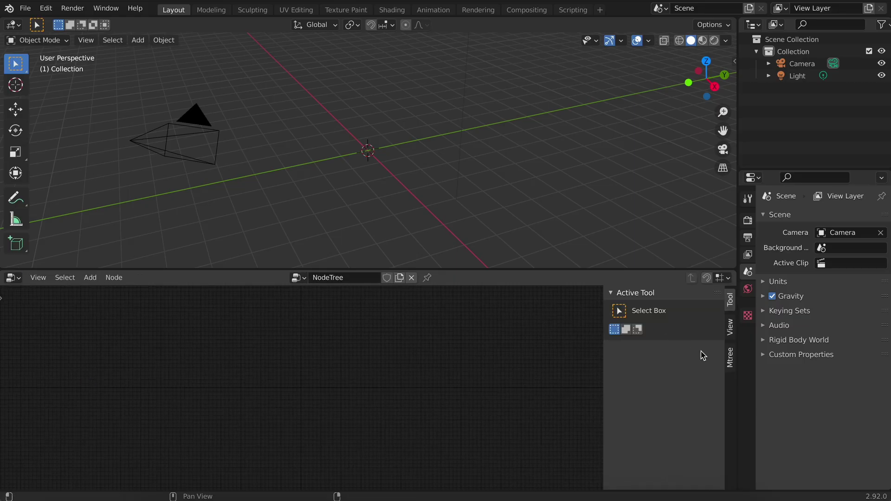
Load the Mtree preset "old oak" into the node tree
{"action": "left_click", "coordinate": [730, 358]}
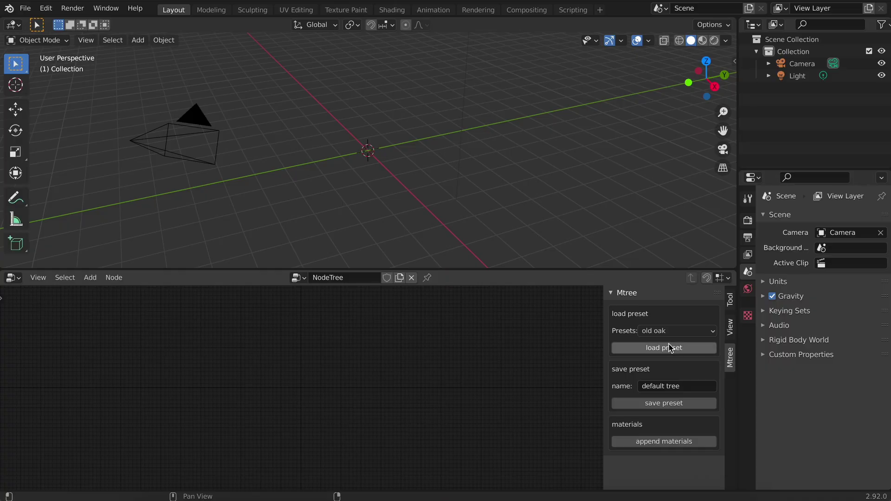
{"action": "left_click", "coordinate": [671, 332]}
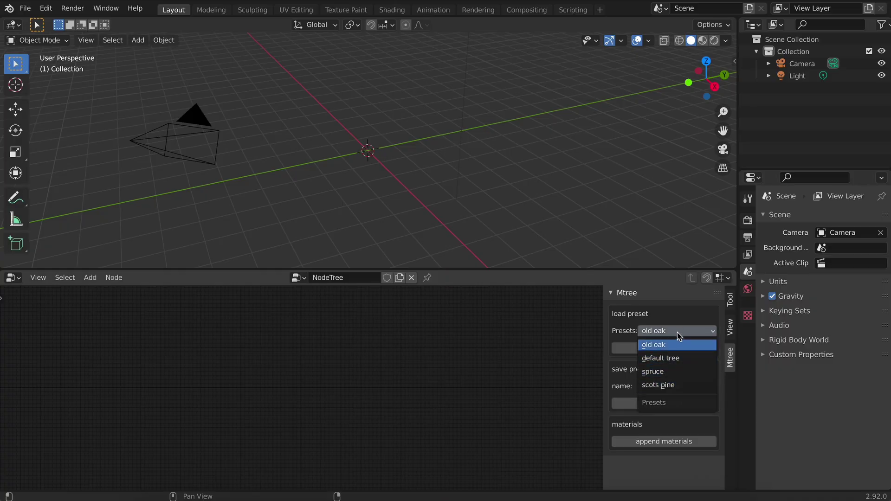
{"action": "left_click", "coordinate": [674, 333]}
{"action": "left_click", "coordinate": [663, 348]}
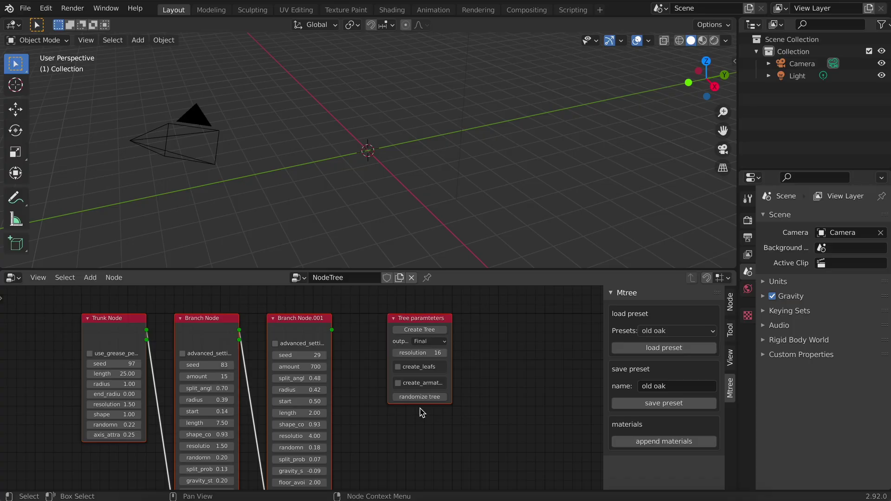
Create the tree from the Tree parameters node and bring the whole trunk and branches into view
{"action": "scroll", "coordinate": [421, 412], "scroll_direction": "up", "scroll_amount": 2}
{"action": "left_click", "coordinate": [502, 351]}
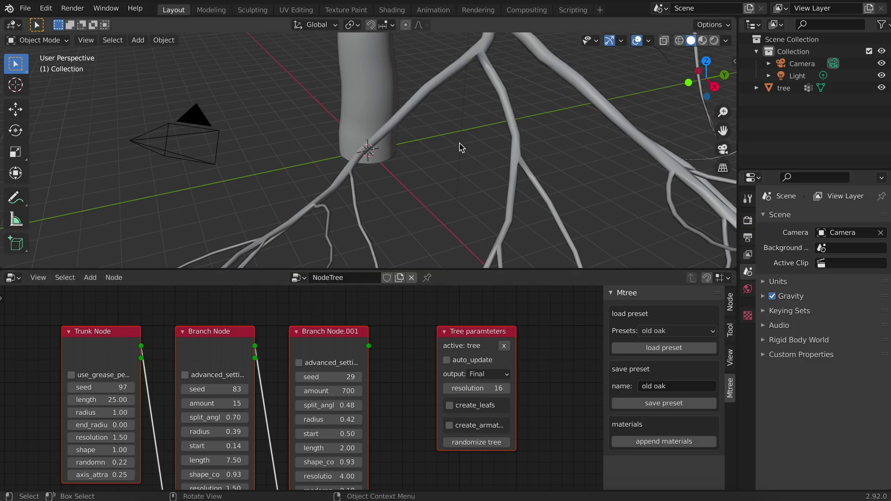
{"action": "middle_click_drag", "start_coordinate": [450, 251], "coordinate": [461, 144]}
{"action": "scroll", "coordinate": [461, 143], "scroll_direction": "down", "scroll_amount": 5}
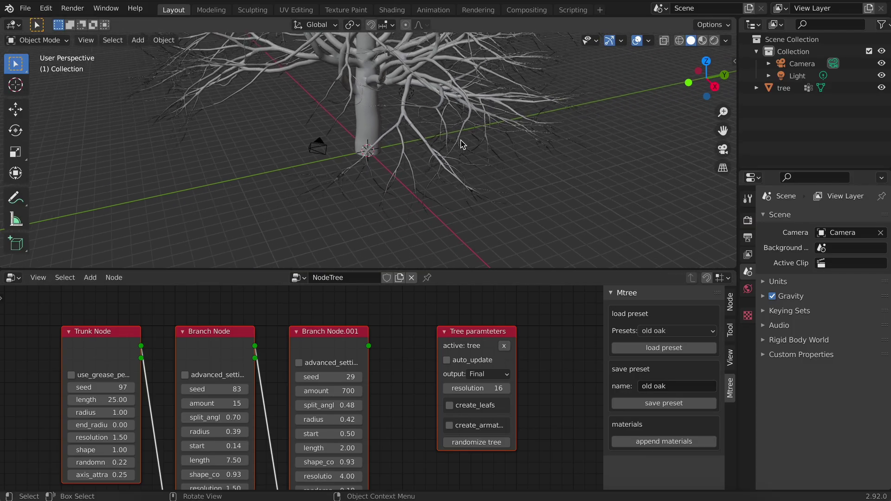
{"action": "scroll", "coordinate": [723, 131], "scroll_direction": "up", "scroll_amount": 4}
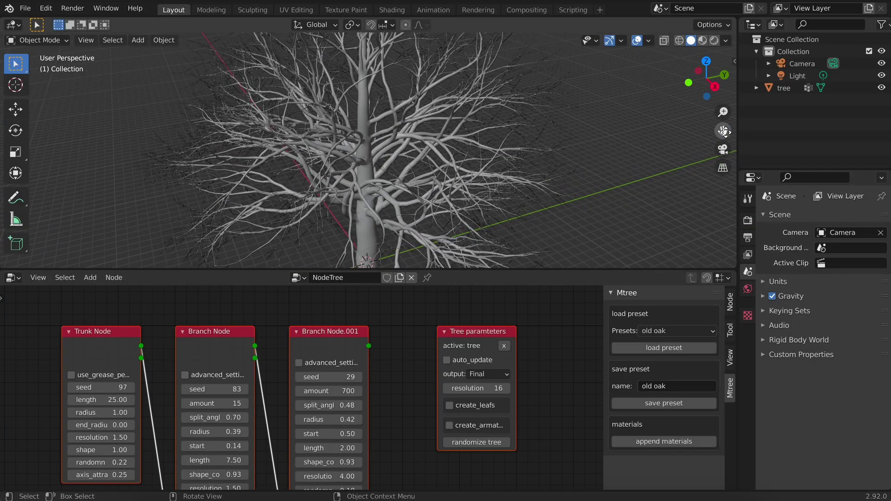
{"action": "middle_click_drag", "start_coordinate": [581, 157], "coordinate": [580, 157]}
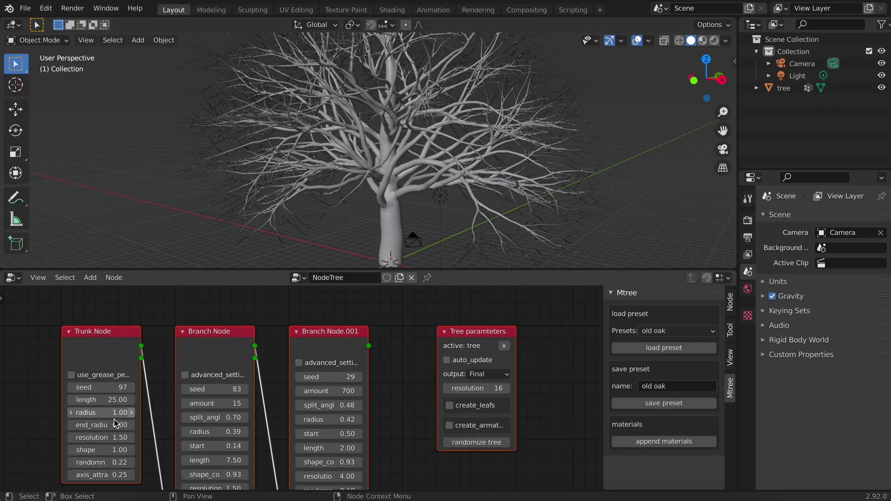
Set the Trunk Node's length to 15 and update the tree
{"action": "double_click", "coordinate": [119, 399]}
{"action": "type", "text": "15"}
{"action": "key", "text": "Return"}
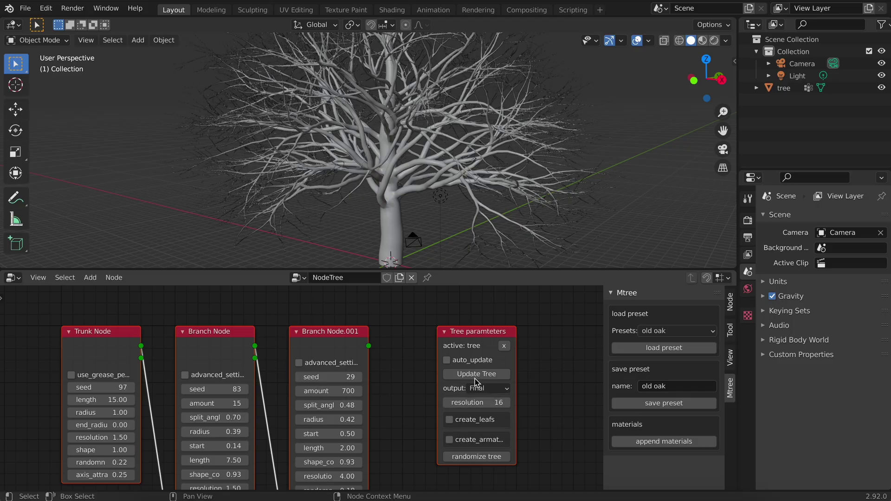
{"action": "left_click", "coordinate": [484, 379]}
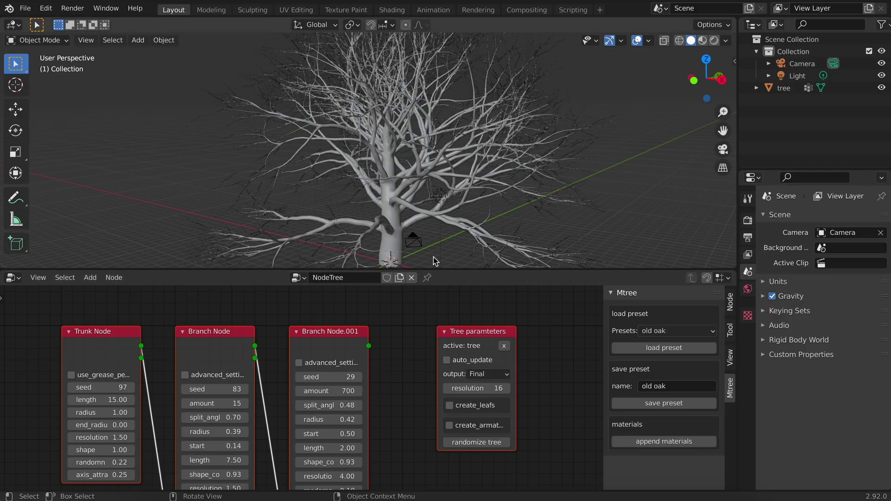
{"action": "middle_click_drag", "start_coordinate": [436, 260], "coordinate": [433, 259]}
Move the Tree parameters node aside and add a Twig Node between it and Branch Node.001
{"action": "middle_click_drag", "start_coordinate": [475, 335], "coordinate": [543, 347]}
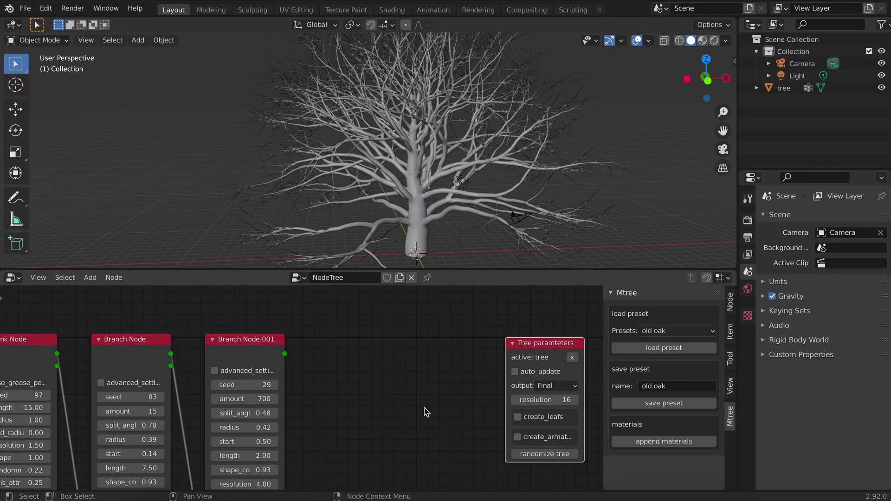
{"action": "key", "text": "shift+a"}
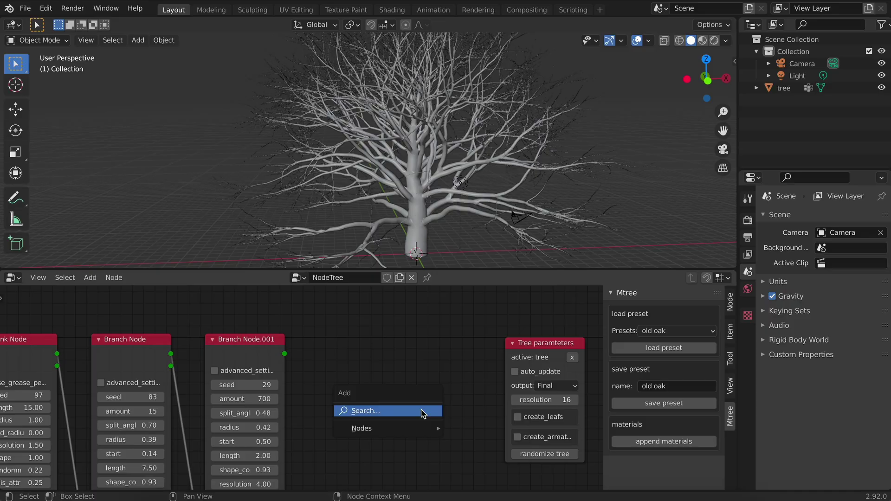
{"action": "mouse_move", "coordinate": [421, 429]}
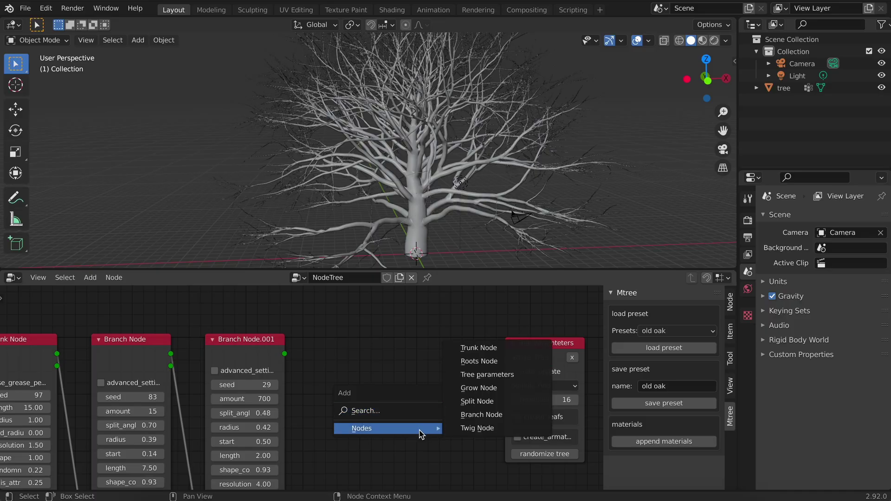
{"action": "left_click", "coordinate": [463, 427]}
{"action": "left_click", "coordinate": [318, 334]}
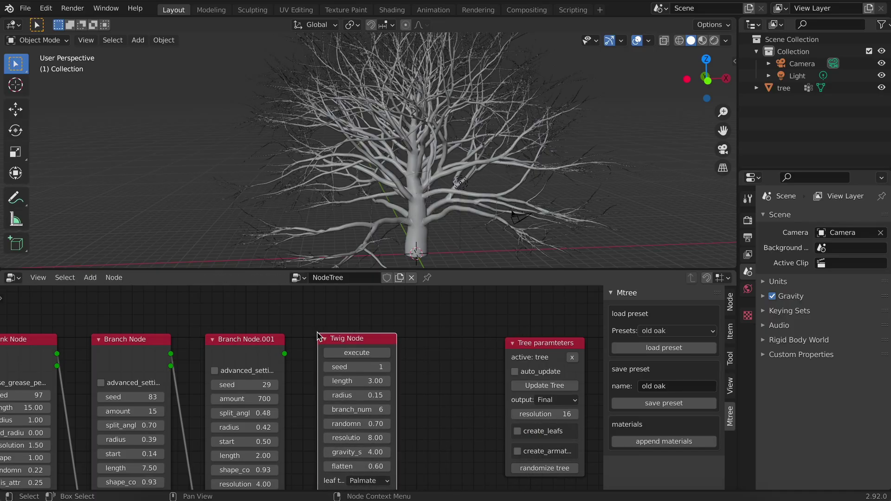
Execute the Twig Node to generate a palmate-leaf twig at the base of the trunk
{"action": "left_click", "coordinate": [361, 346]}
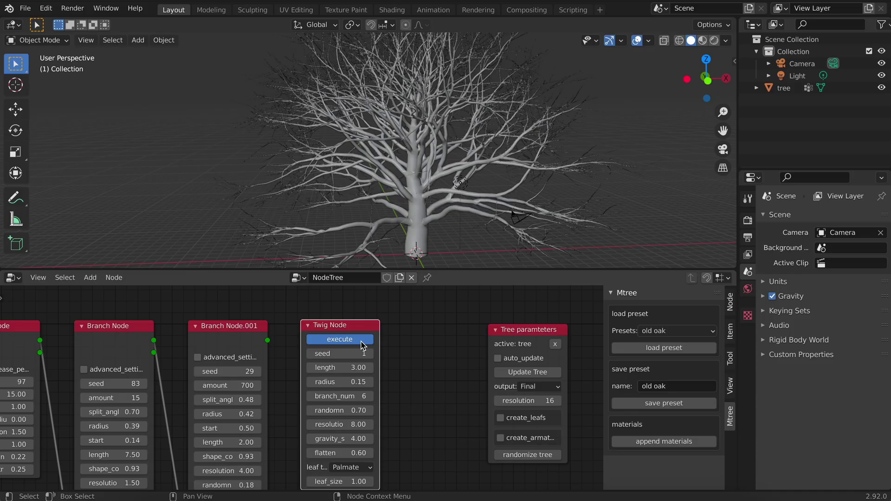
{"action": "scroll", "coordinate": [497, 228], "scroll_direction": "up", "scroll_amount": 8}
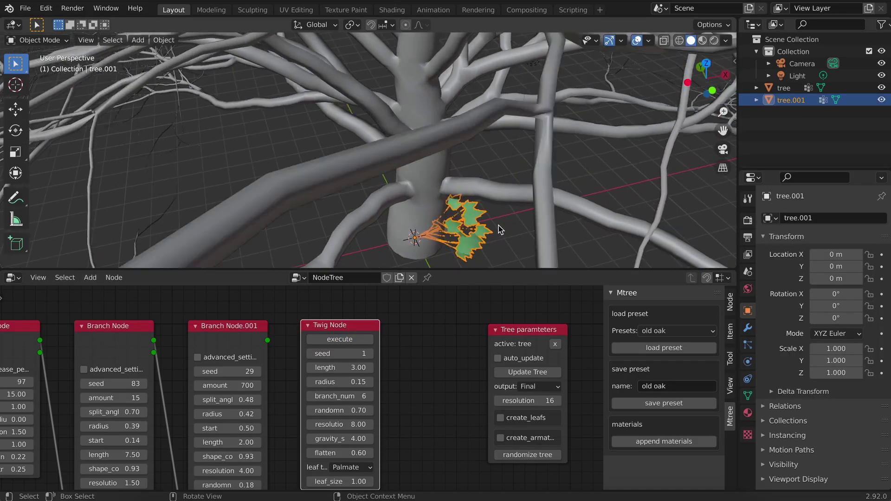
{"action": "scroll", "coordinate": [497, 229], "scroll_direction": "up", "scroll_amount": 2}
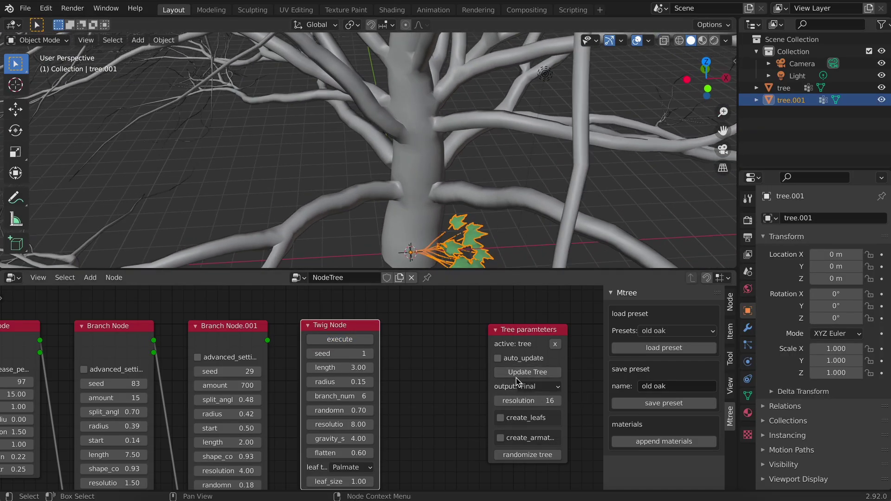
Enable create_leafs in the Tree parameters node, pick the generated twig as the leaf object, and update the tree
{"action": "left_click", "coordinate": [500, 418]}
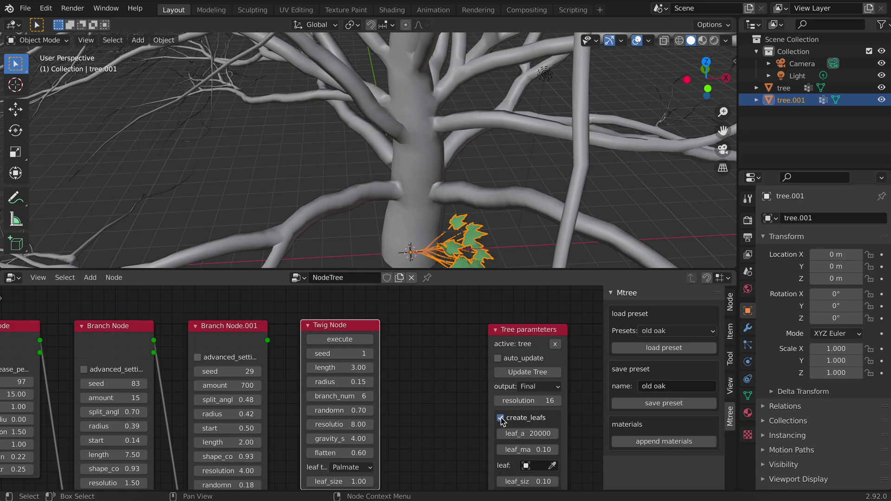
{"action": "middle_click_drag", "start_coordinate": [501, 420], "coordinate": [493, 393]}
{"action": "left_click", "coordinate": [546, 439]}
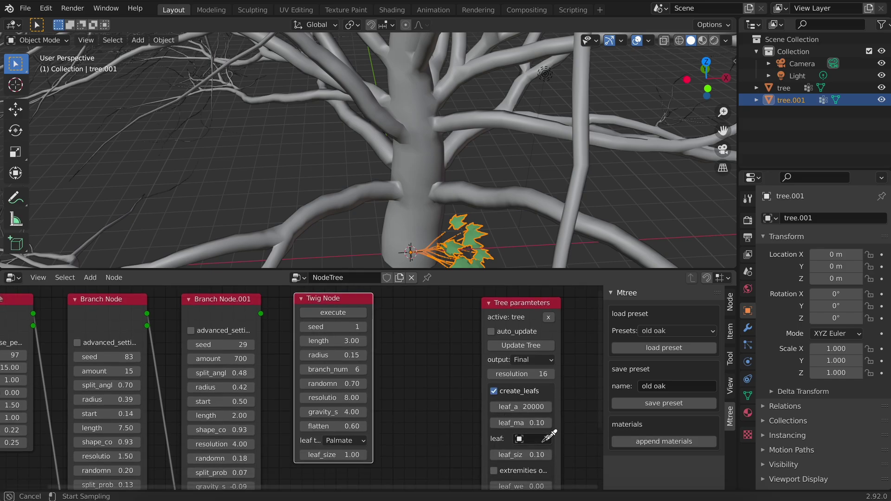
{"action": "left_click", "coordinate": [460, 232]}
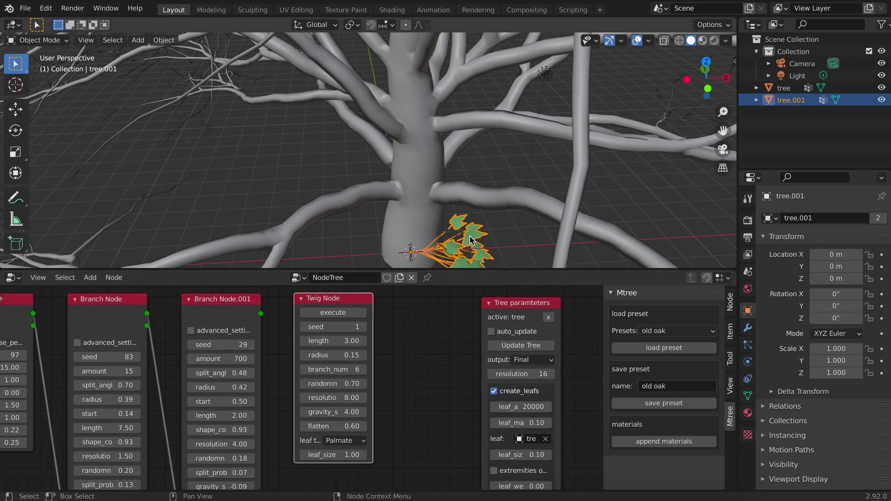
{"action": "left_click", "coordinate": [513, 347]}
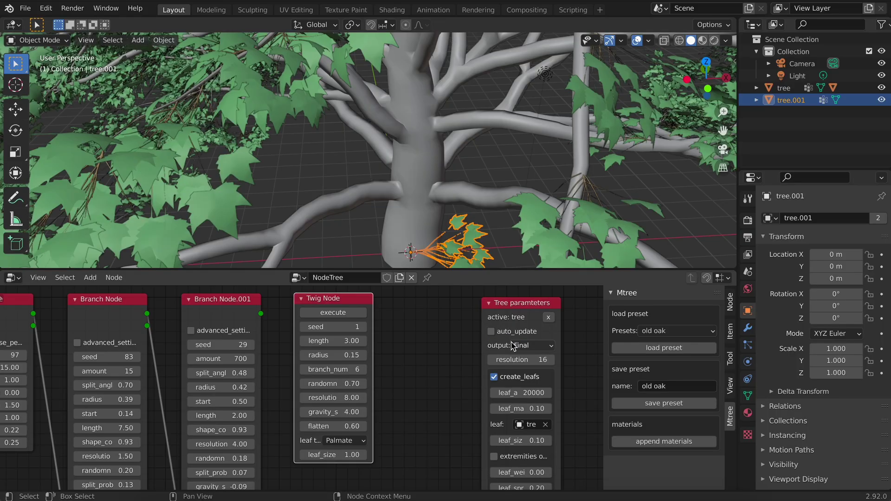
{"action": "scroll", "coordinate": [428, 162], "scroll_direction": "down", "scroll_amount": 3}
{"action": "scroll", "coordinate": [427, 162], "scroll_direction": "down", "scroll_amount": 8}
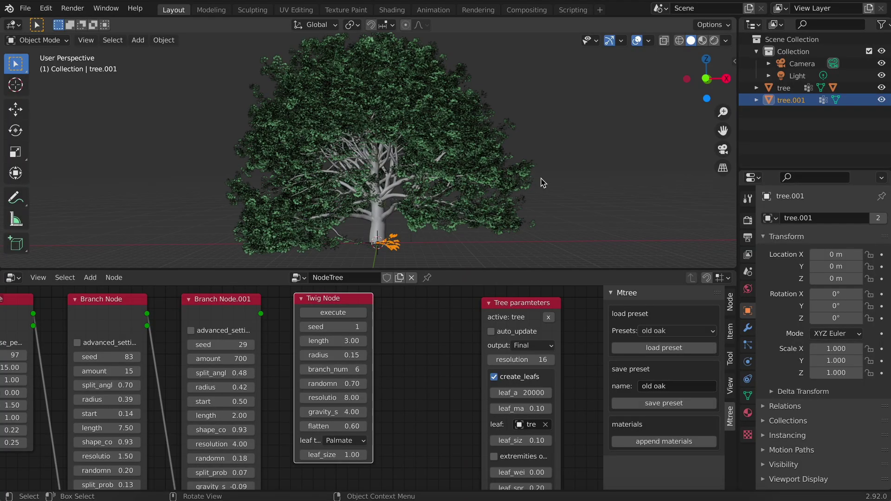
Show the viewport in rendered shading and assign the existing twig material to the tree's trunk and branches
{"action": "left_click", "coordinate": [715, 42]}
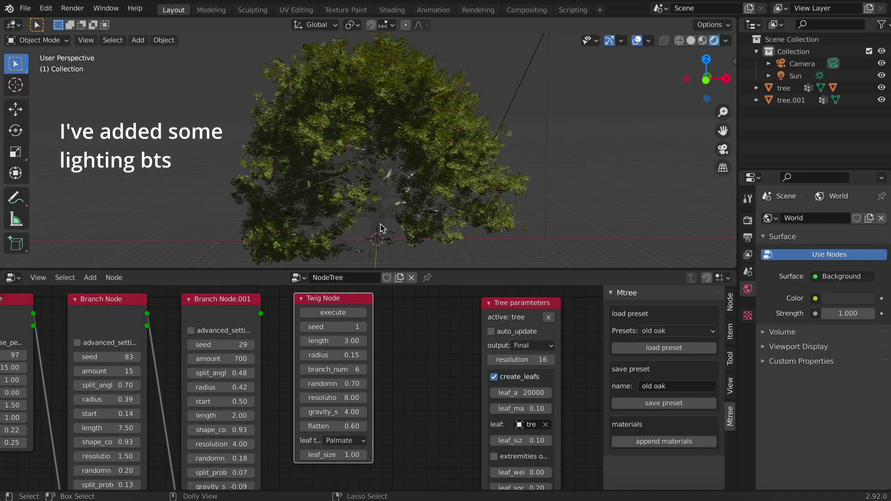
{"action": "left_click", "coordinate": [380, 227]}
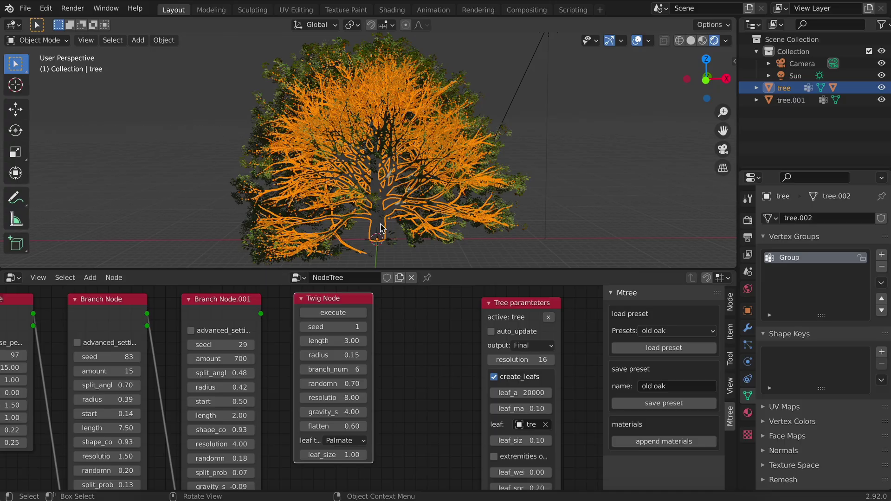
{"action": "left_click", "coordinate": [747, 413]}
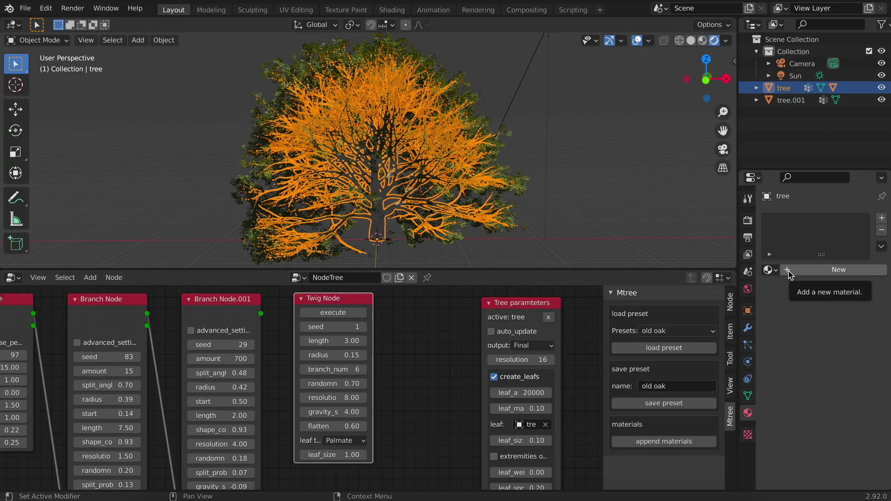
{"action": "left_click", "coordinate": [770, 270]}
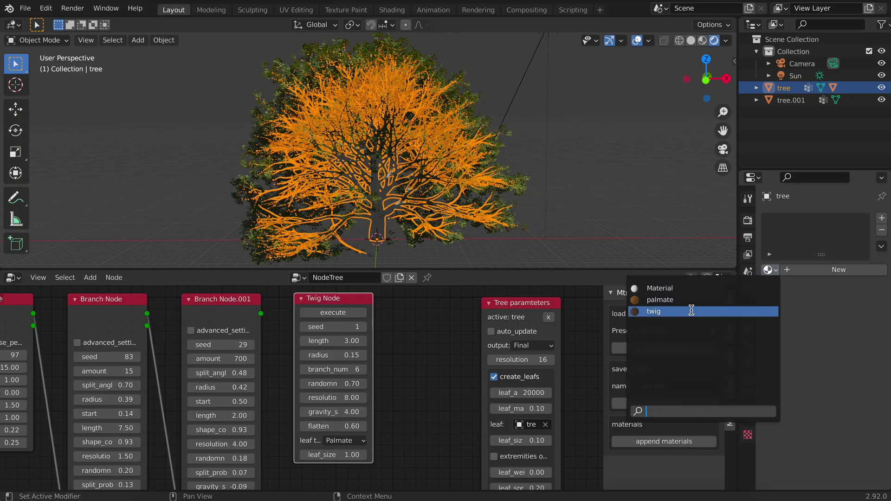
{"action": "left_click", "coordinate": [693, 311]}
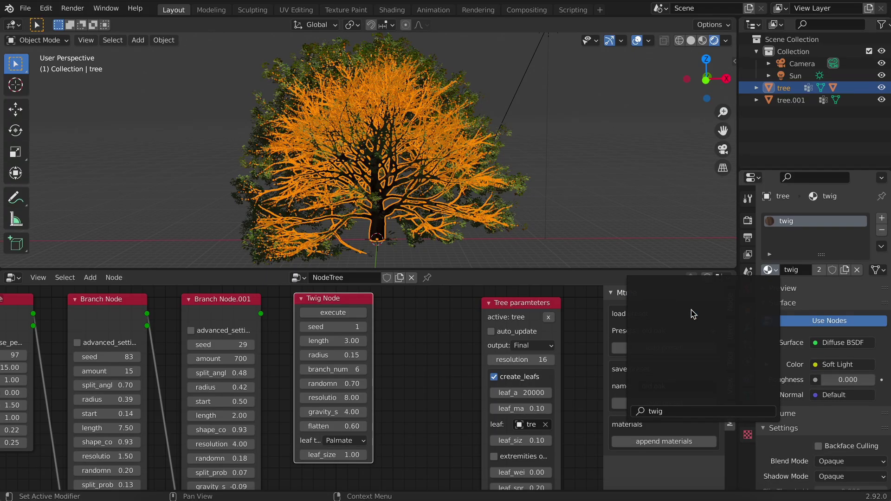
{"action": "left_click", "coordinate": [595, 168]}
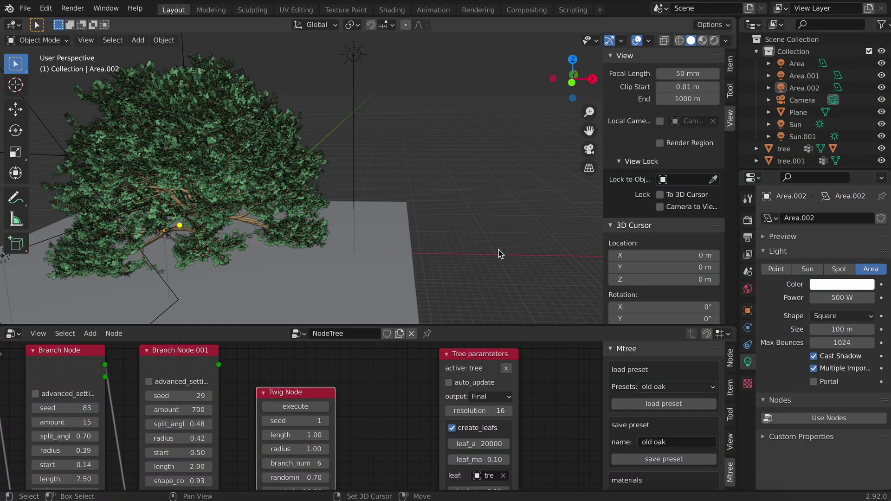
Add a torus mesh, move it along the X axis beyond the ground plane, and adjust its scale
{"action": "key", "text": "shift+a"}
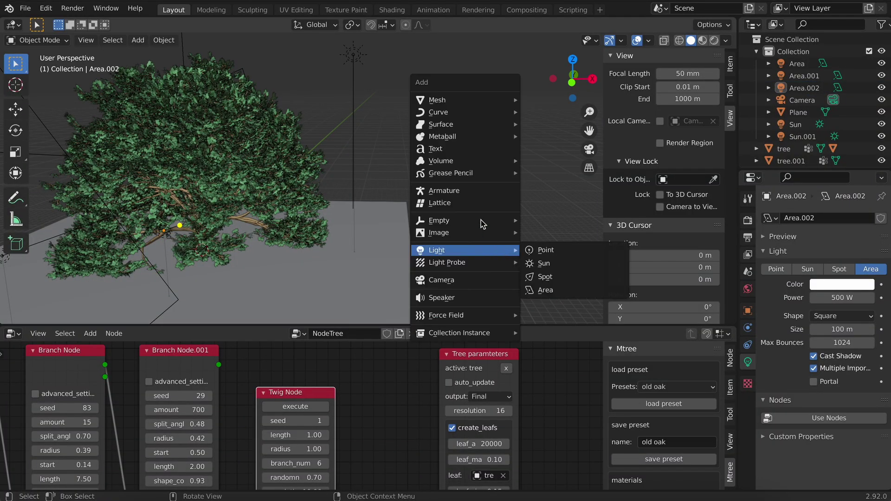
{"action": "mouse_move", "coordinate": [454, 99]}
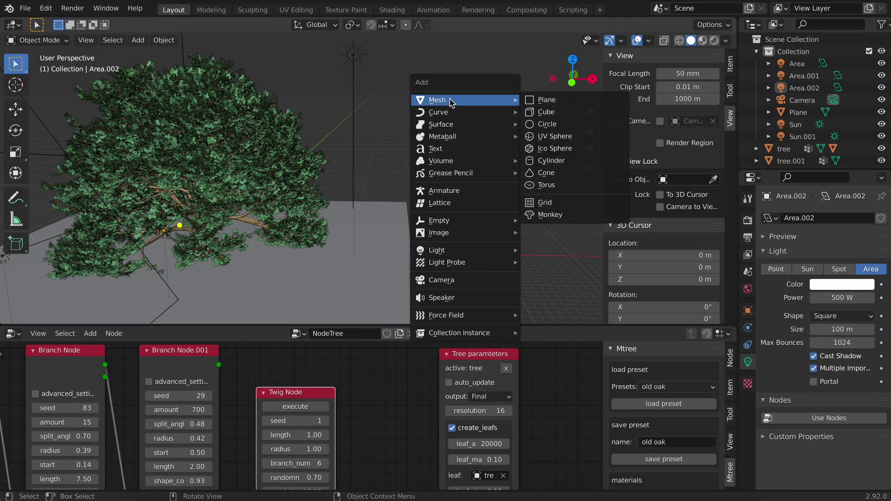
{"action": "left_click", "coordinate": [545, 184]}
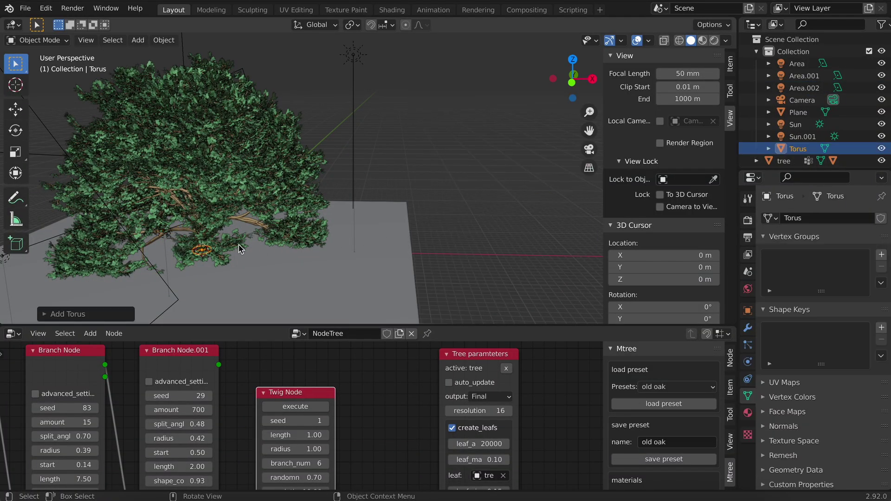
{"action": "key", "text": "g"}
{"action": "key", "text": "x"}
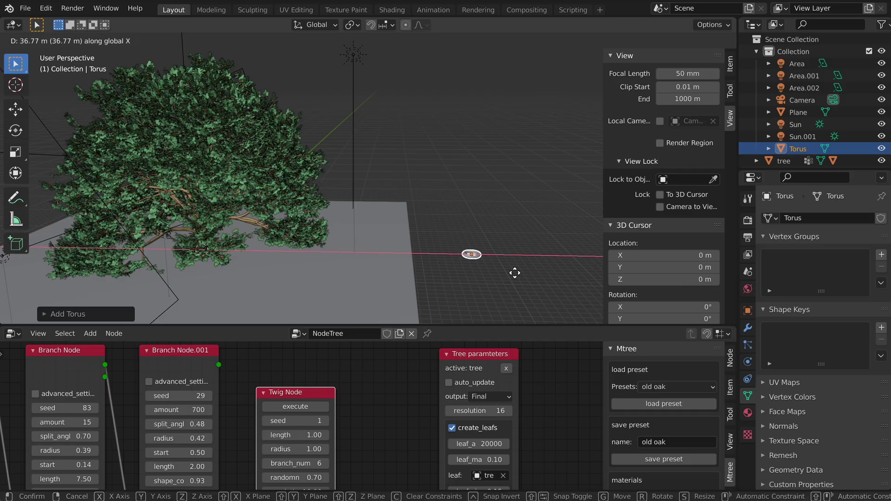
{"action": "left_click", "coordinate": [488, 271]}
{"action": "key", "text": "s"}
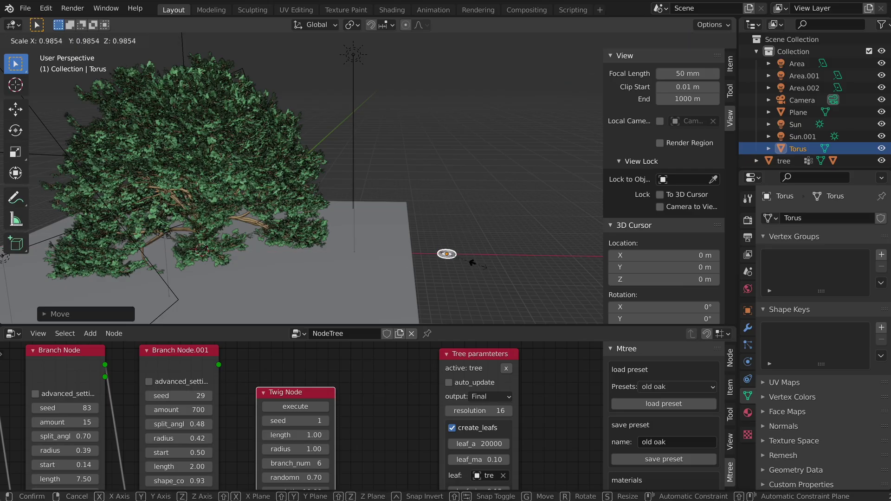
{"action": "left_click", "coordinate": [466, 260]}
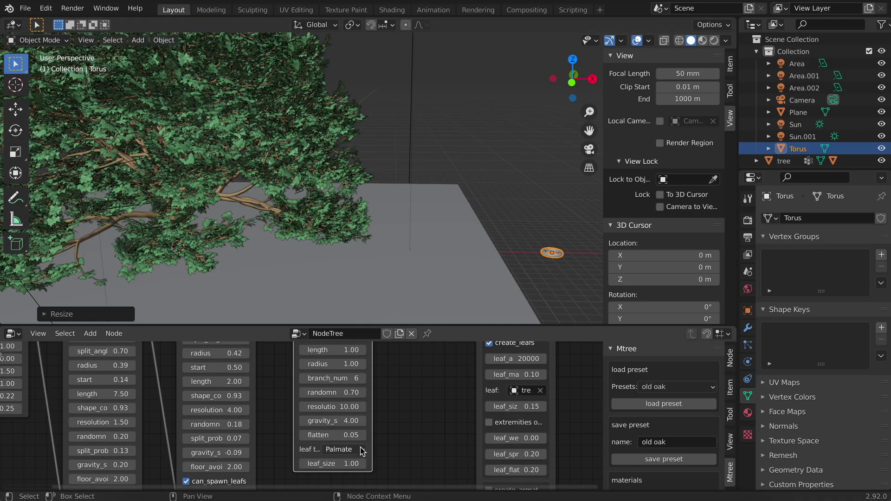
Set the Twig Node's leaf type to Custom with the Torus as leaf object, and execute the node
{"action": "left_click", "coordinate": [362, 450]}
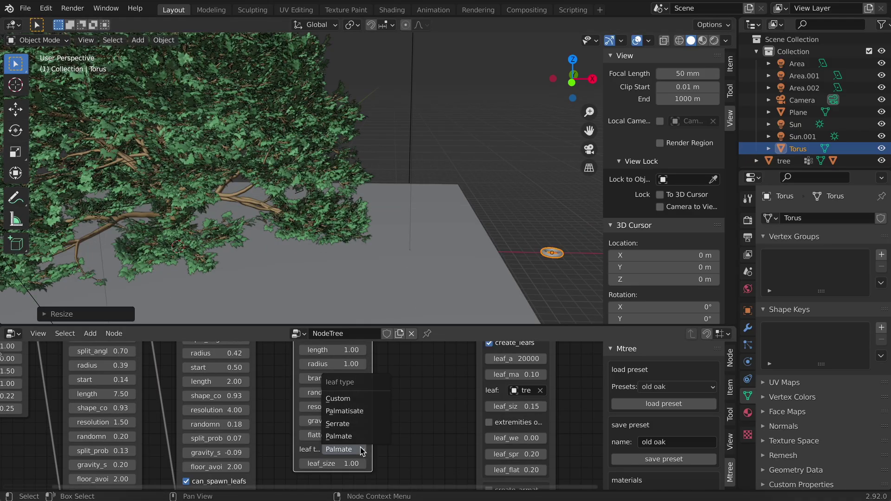
{"action": "left_click", "coordinate": [347, 399]}
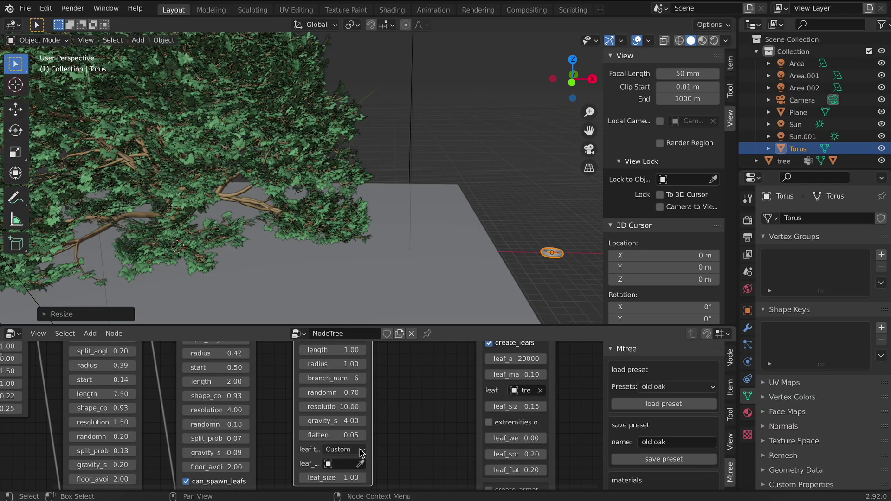
{"action": "left_click", "coordinate": [361, 463]}
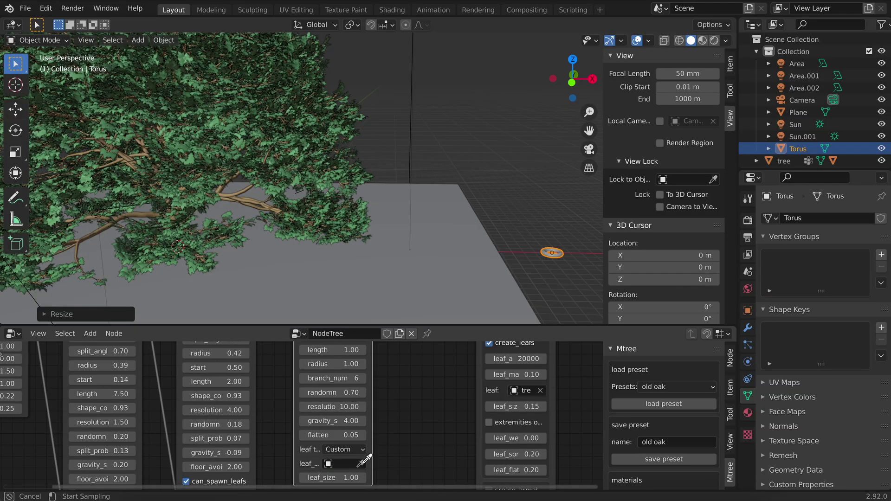
{"action": "left_click", "coordinate": [567, 251]}
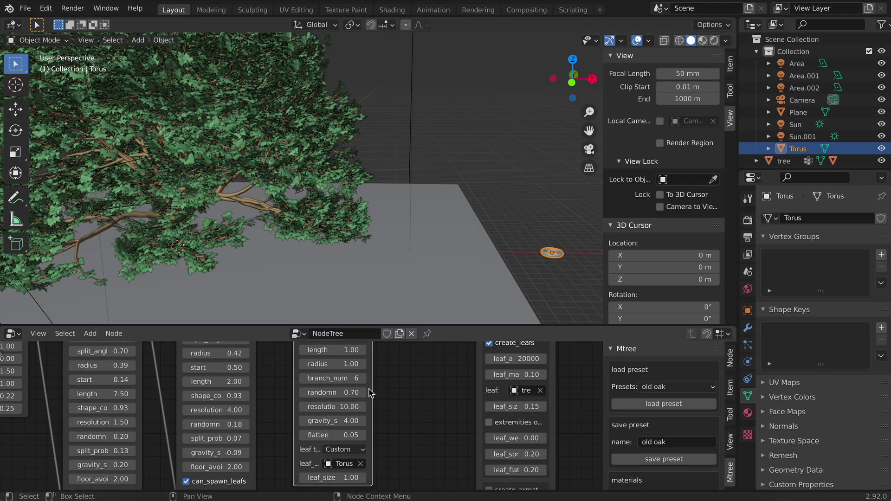
{"action": "middle_click_drag", "start_coordinate": [370, 392], "coordinate": [379, 469]}
{"action": "left_click", "coordinate": [360, 399]}
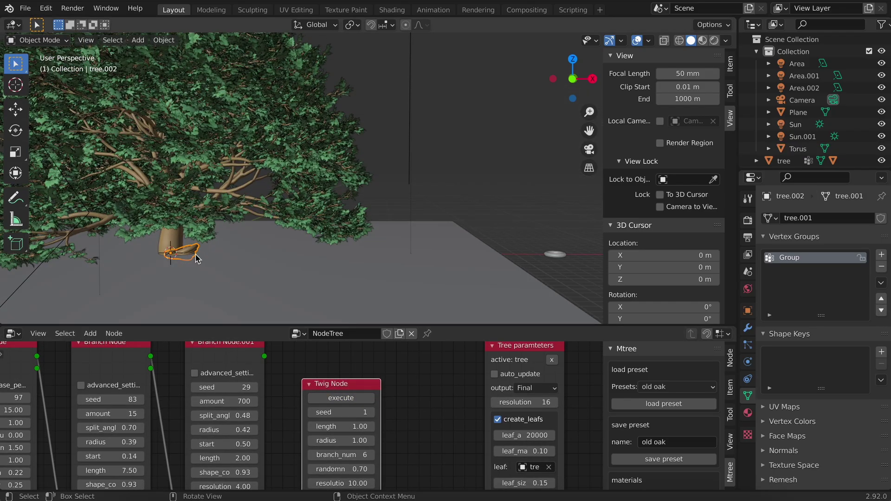
Replace the leaf object in the Tree parameters node with the new torus twig beside the trunk, and update the tree
{"action": "middle_click_drag", "start_coordinate": [543, 469], "coordinate": [499, 441]}
{"action": "left_click", "coordinate": [504, 440]}
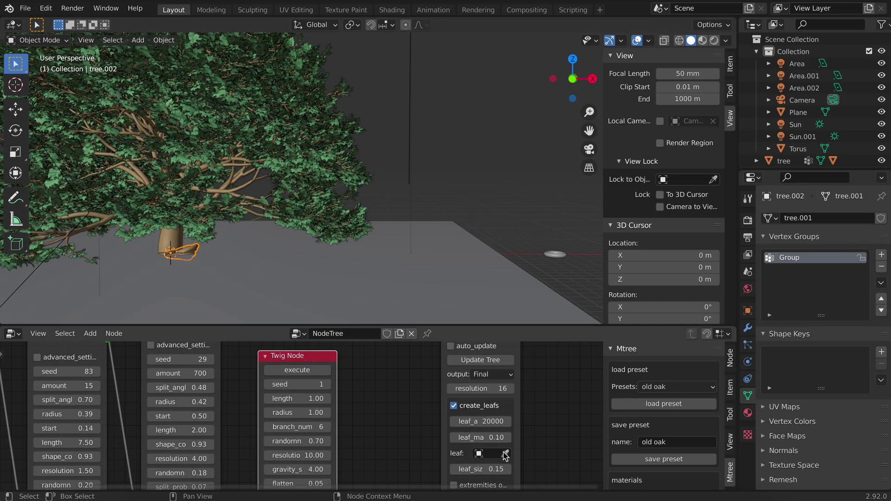
{"action": "left_click", "coordinate": [505, 454]}
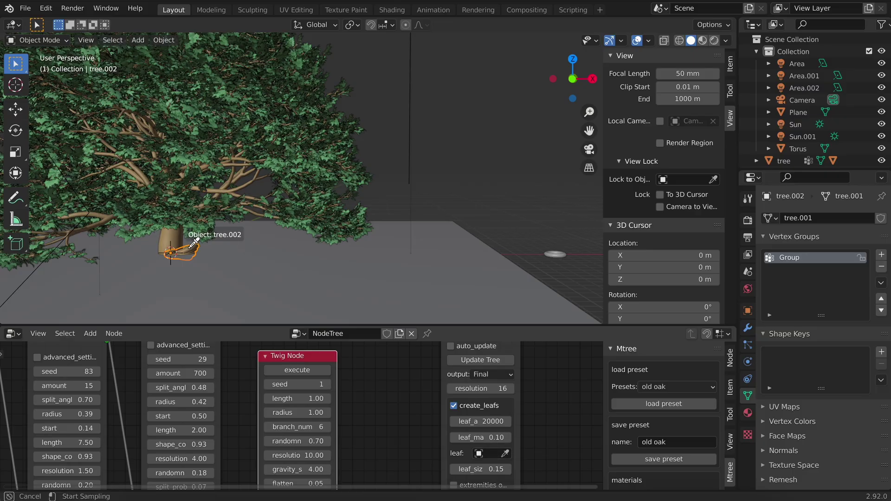
{"action": "left_click", "coordinate": [192, 244]}
{"action": "left_click", "coordinate": [476, 374]}
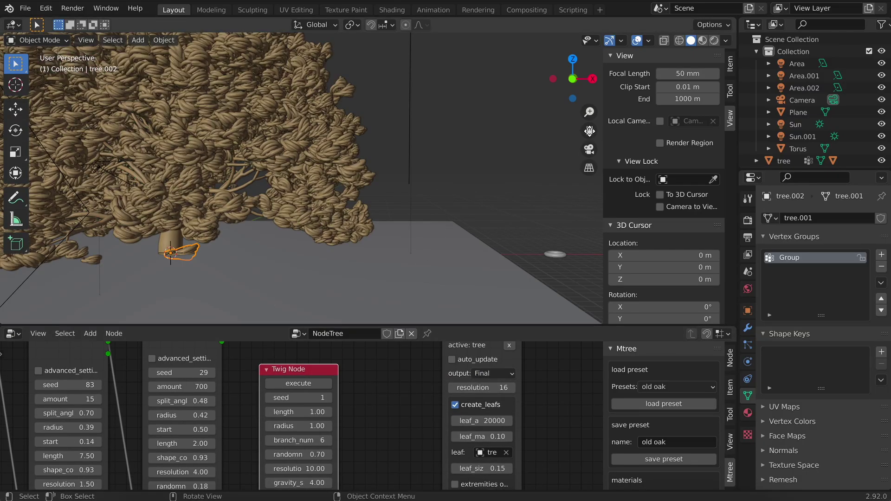
Change the second 3D viewport to the Shader Editor and create a new material for tree.002
{"action": "left_click_drag", "start_coordinate": [589, 131], "coordinate": [668, 176]}
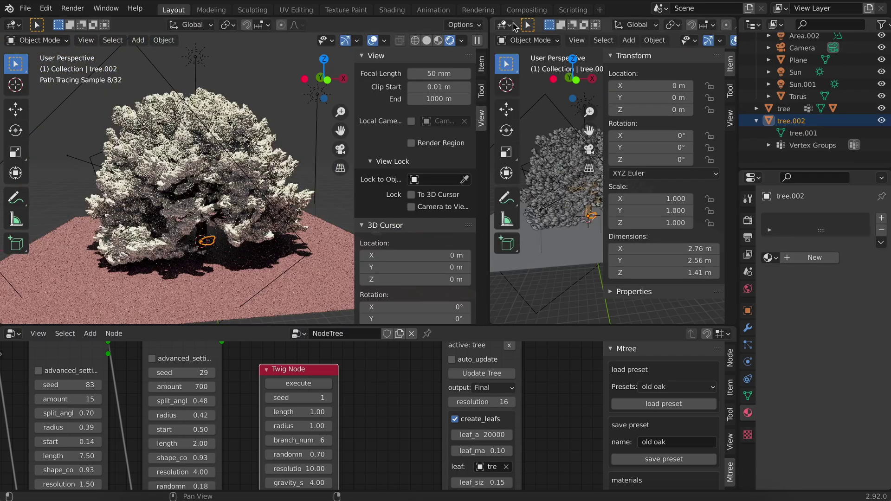
{"action": "left_click", "coordinate": [505, 24]}
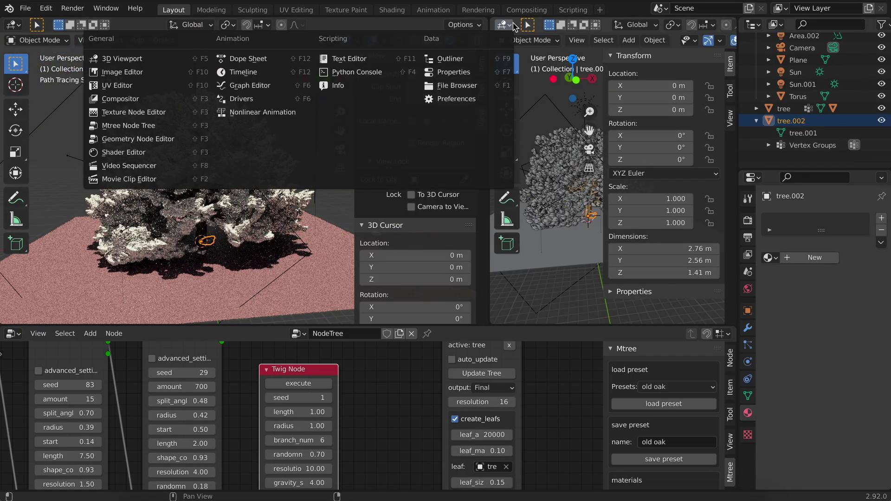
{"action": "left_click", "coordinate": [144, 154]}
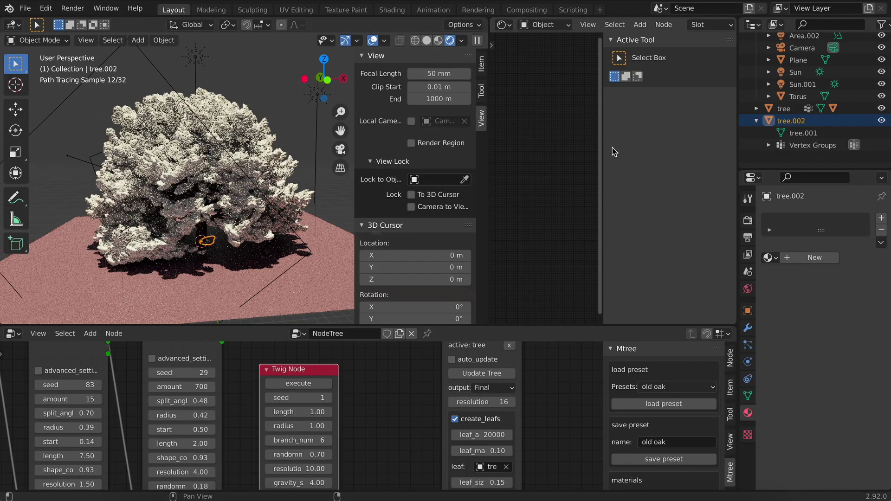
{"action": "key", "text": "n"}
{"action": "left_click", "coordinate": [812, 259]}
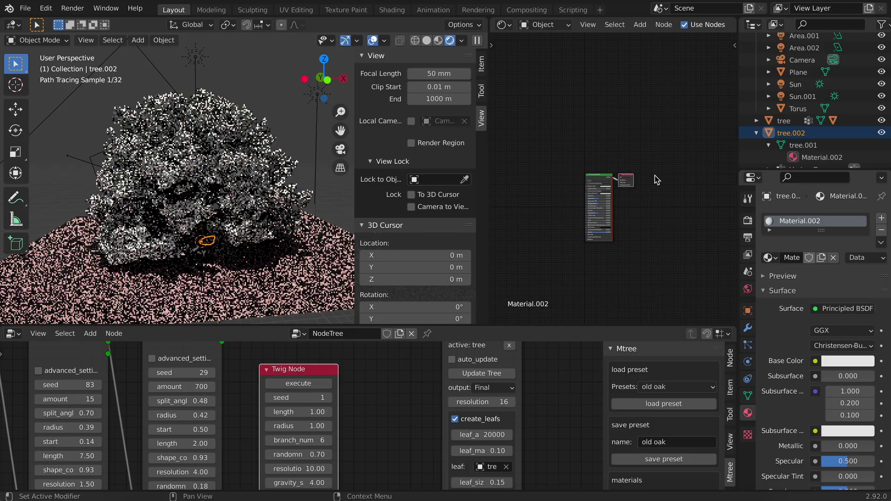
{"action": "key", "text": "Home"}
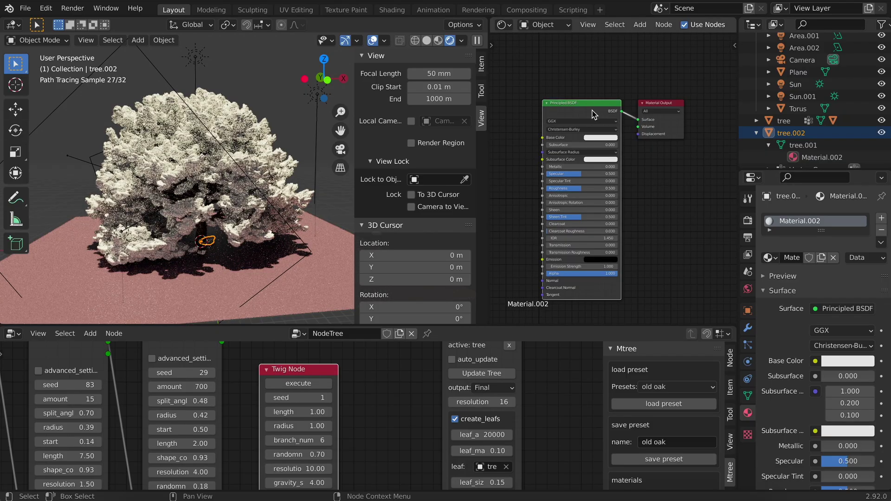
Replace the Principled BSDF with an Image Texture node and connect its Color output to the Material Output's Surface
{"action": "key", "text": "x"}
{"action": "key", "text": "shift+a"}
{"action": "left_click", "coordinate": [590, 112]}
{"action": "type", "text": "im"}
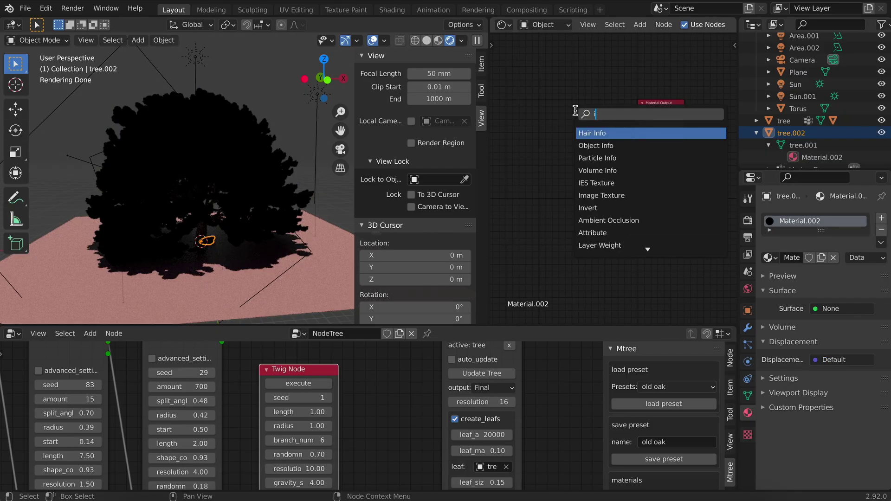
{"action": "left_click", "coordinate": [603, 133]}
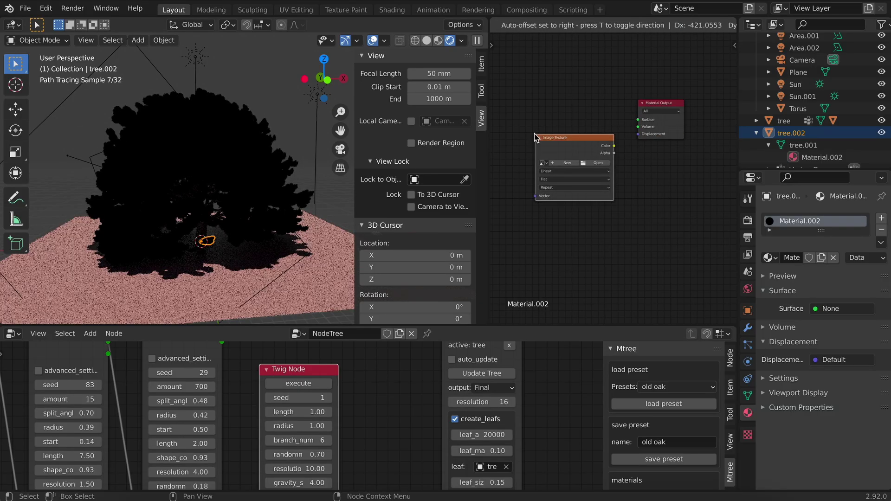
{"action": "left_click", "coordinate": [615, 147]}
{"action": "left_click_drag", "start_coordinate": [614, 146], "coordinate": [638, 119]}
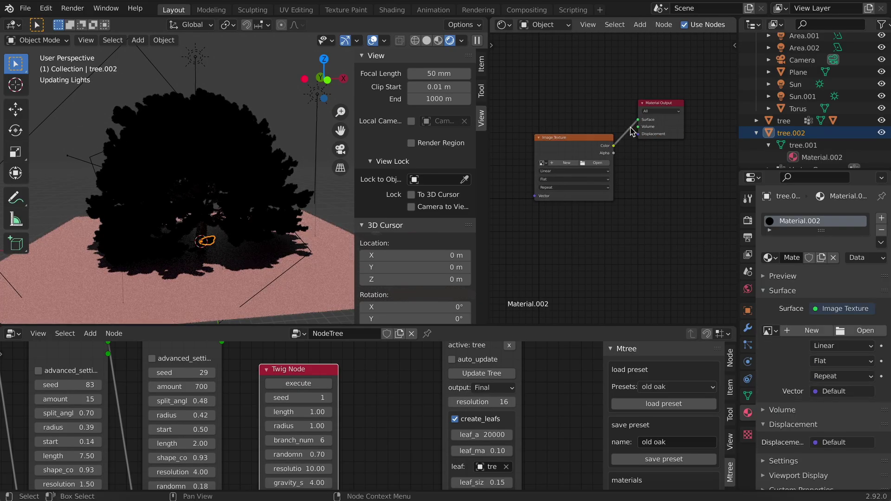
{"action": "left_click", "coordinate": [596, 163]}
{"action": "left_click", "coordinate": [398, 122]}
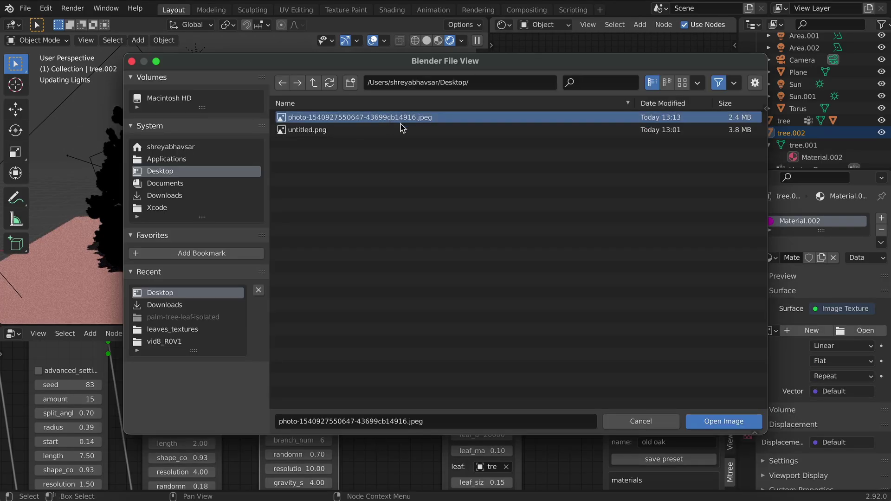
{"action": "left_click", "coordinate": [754, 422]}
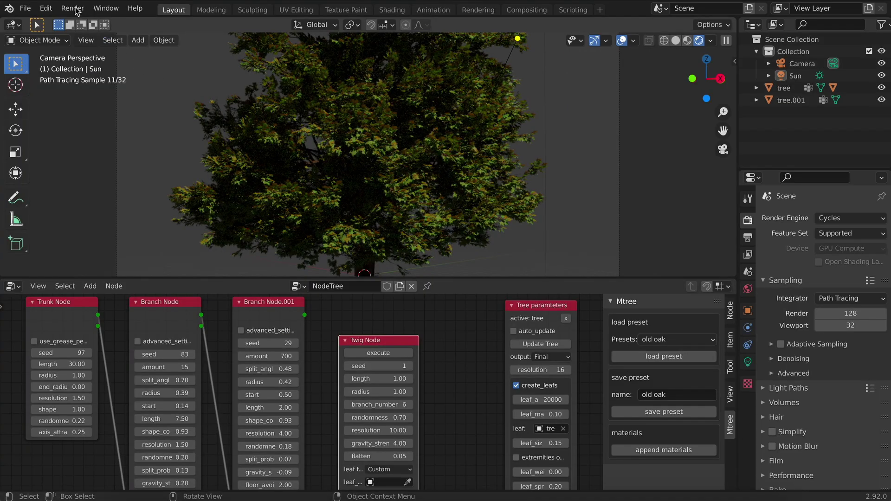
Render a still image of the leafy tree from the camera view
{"action": "left_click", "coordinate": [75, 7]}
{"action": "left_click", "coordinate": [95, 23]}
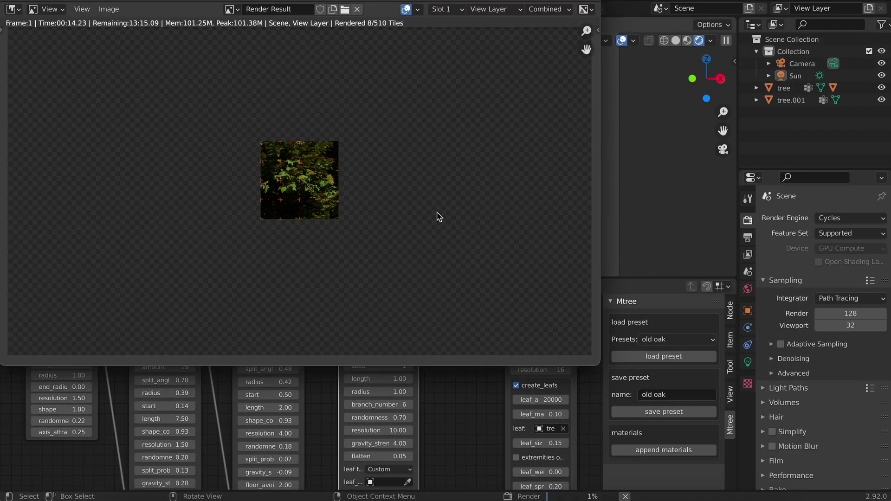